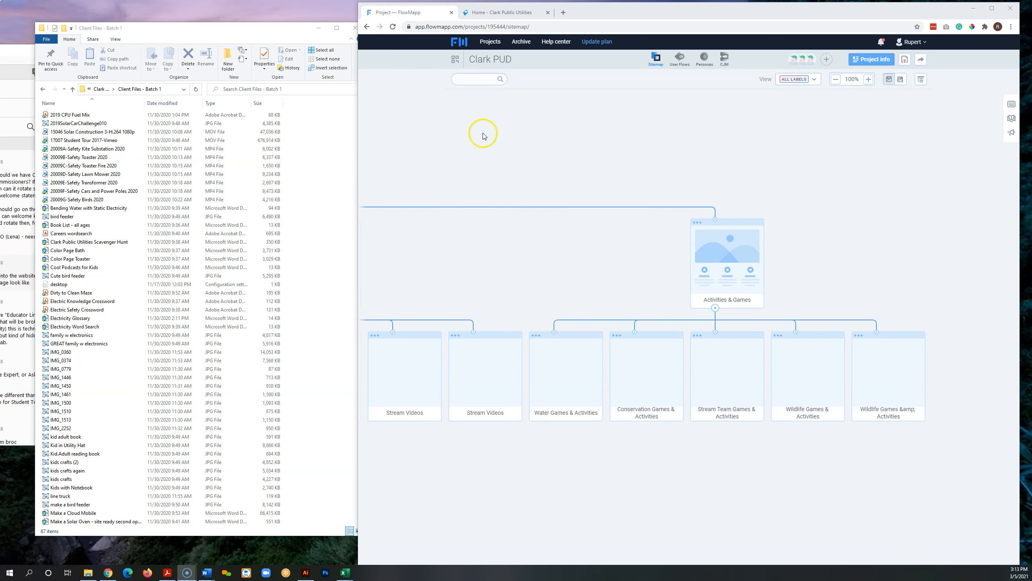
Step: Move the Client Files - Batch 1 folder window beside the browser and enlarge it to use the free screen space
left_click_drag(289, 34, 265, 11)
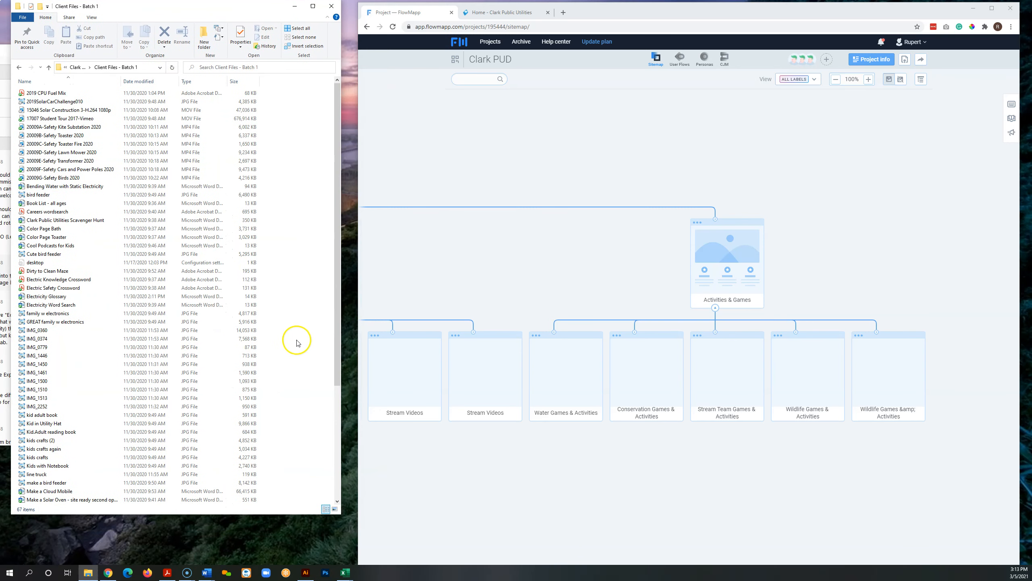
left_click(19, 557)
left_click_drag(338, 516, 356, 565)
left_click(184, 169)
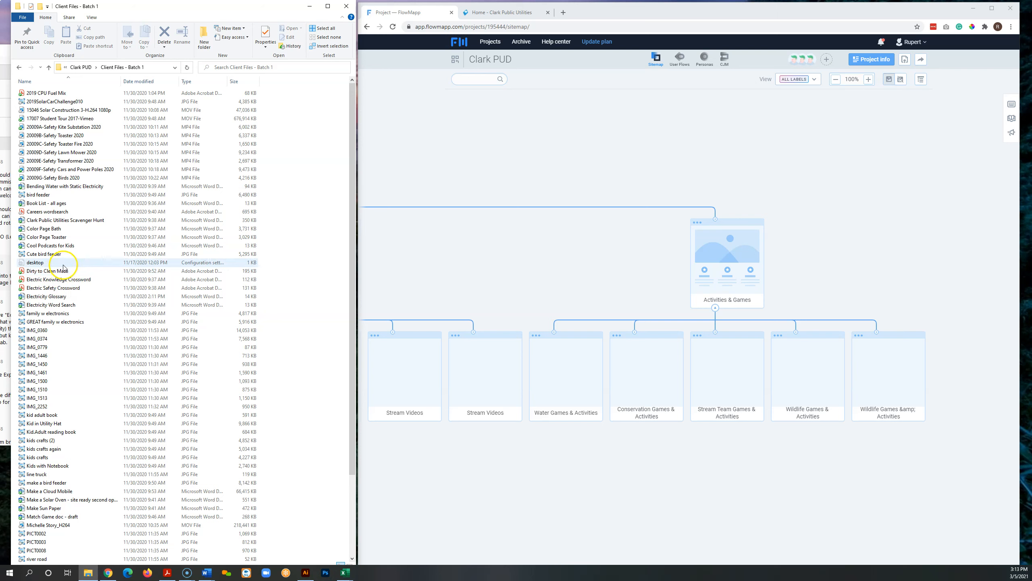
Step: Duplicate the last Wildlife Games page under Activities & Games and rename the copy "Electricity Games & Activites"
mouse_move(717, 246)
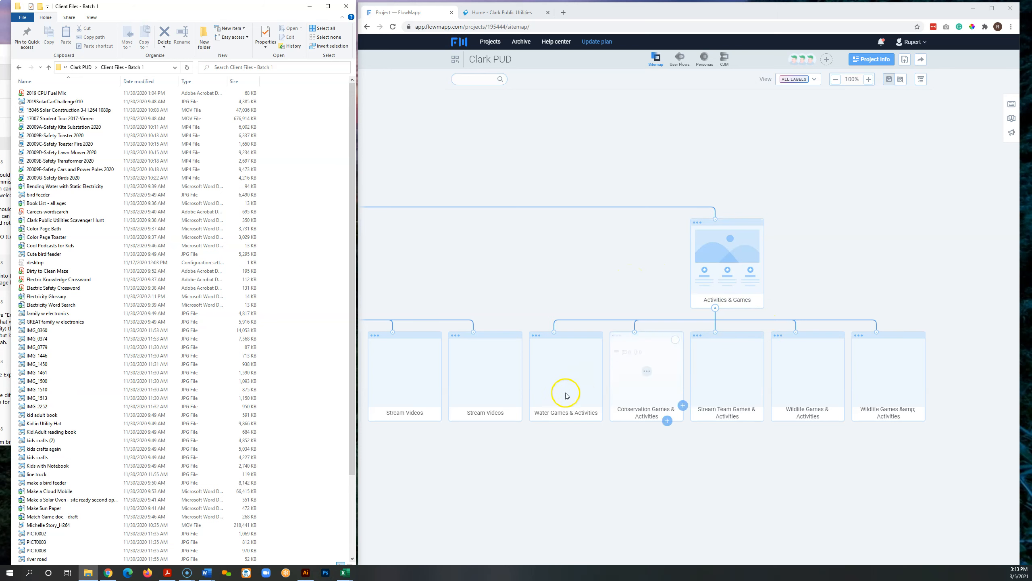
mouse_move(604, 393)
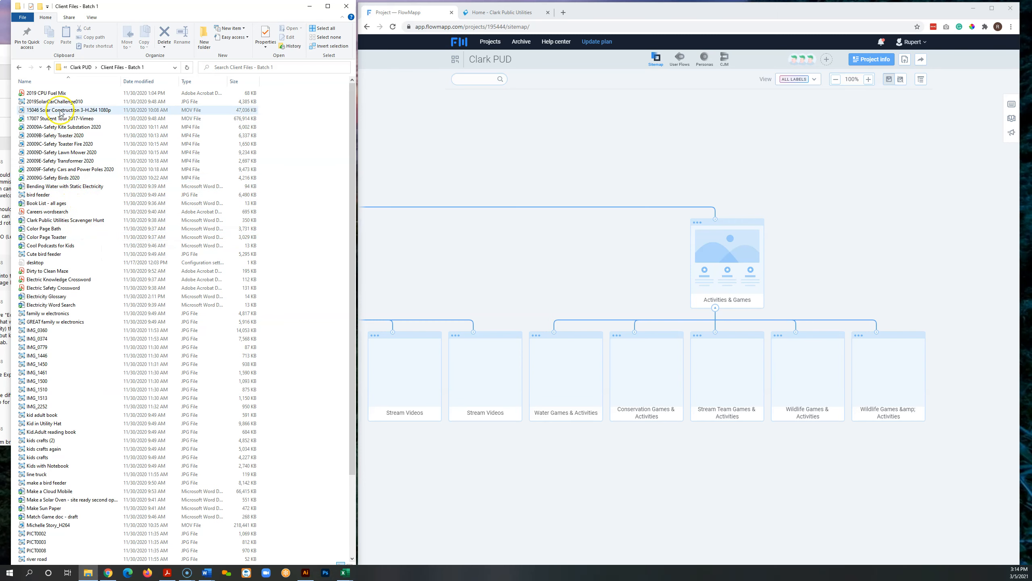
left_click_drag(527, 274, 468, 262)
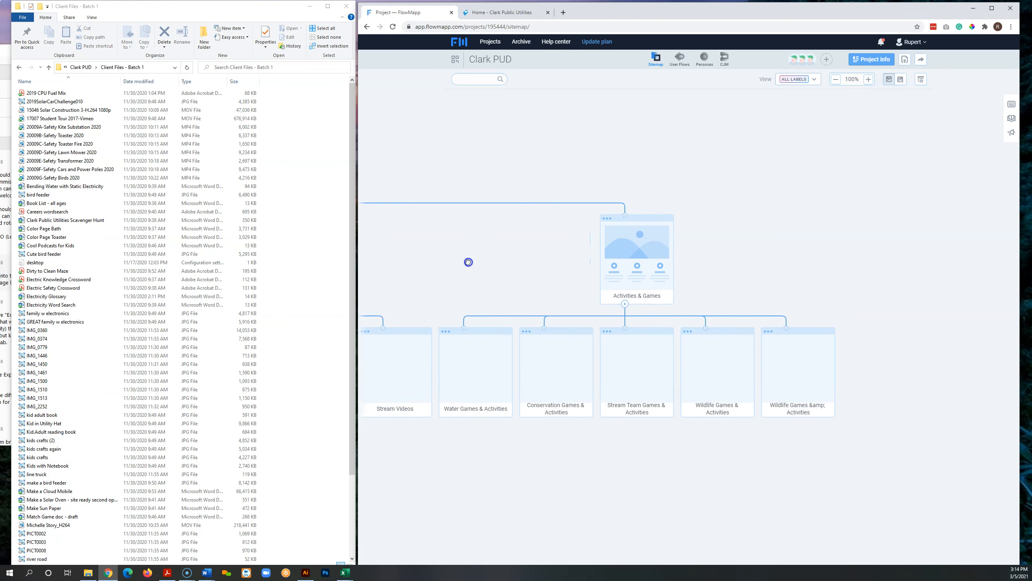
mouse_move(478, 368)
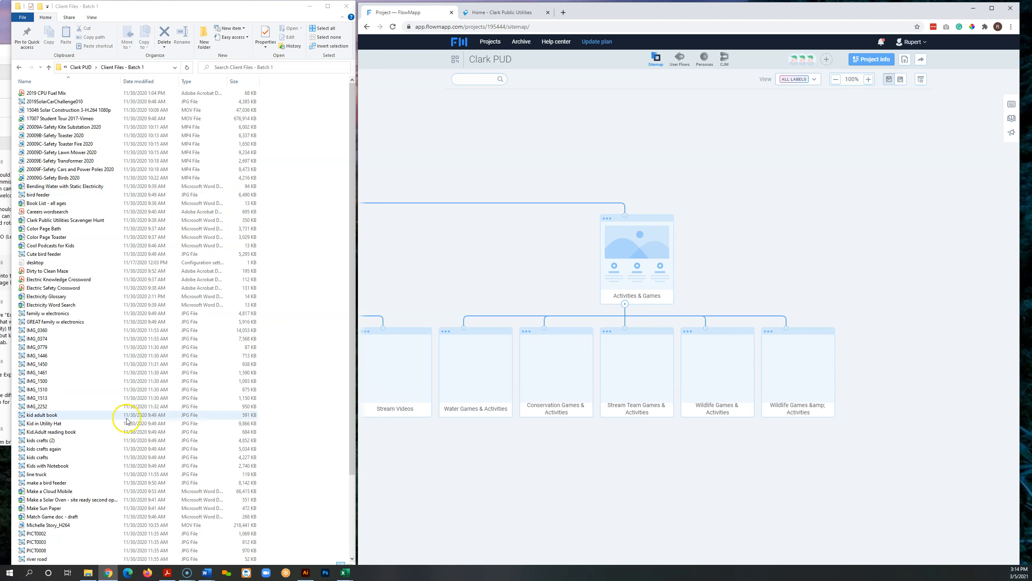
mouse_move(795, 392)
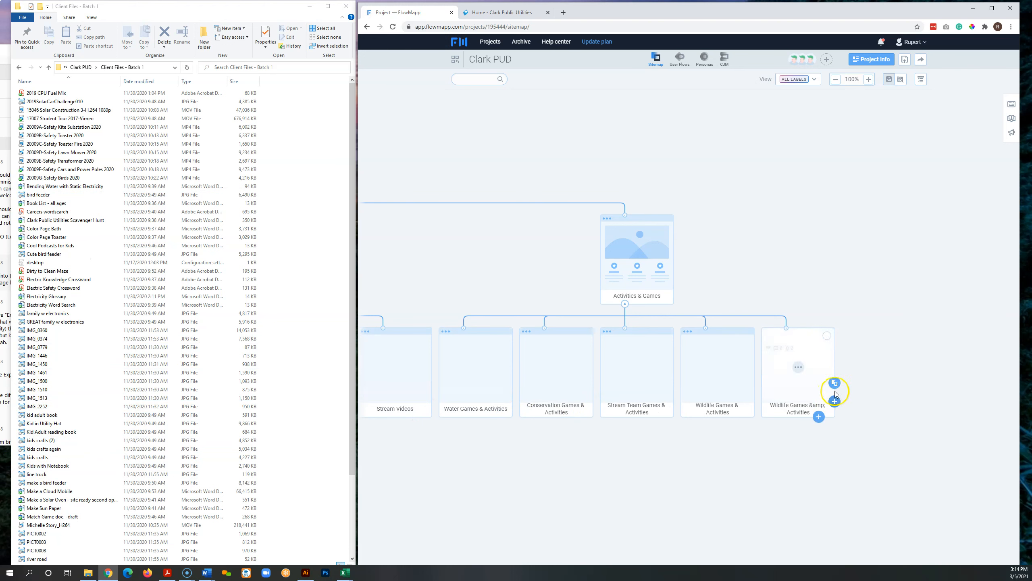
left_click(834, 384)
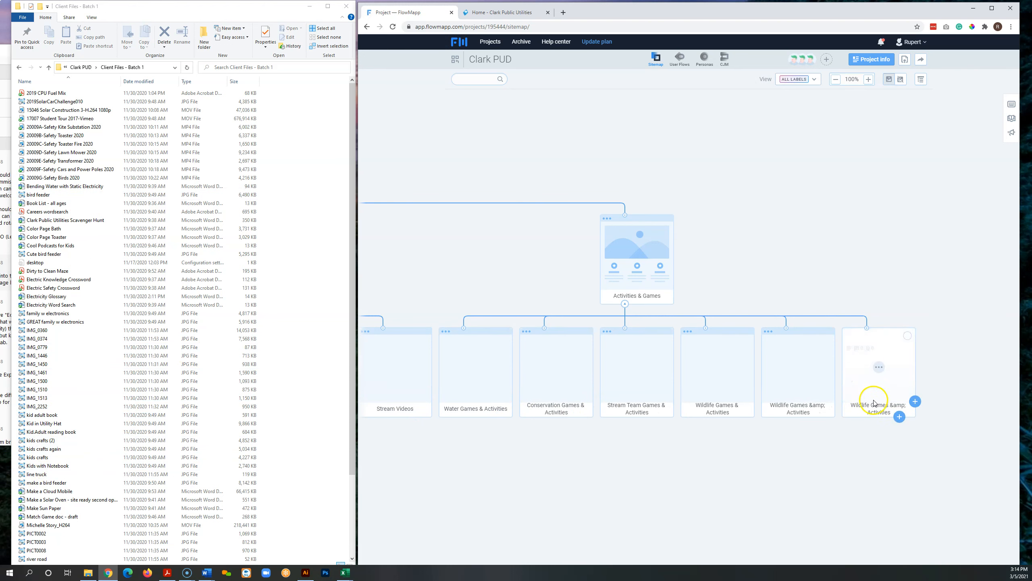
double_click(877, 407)
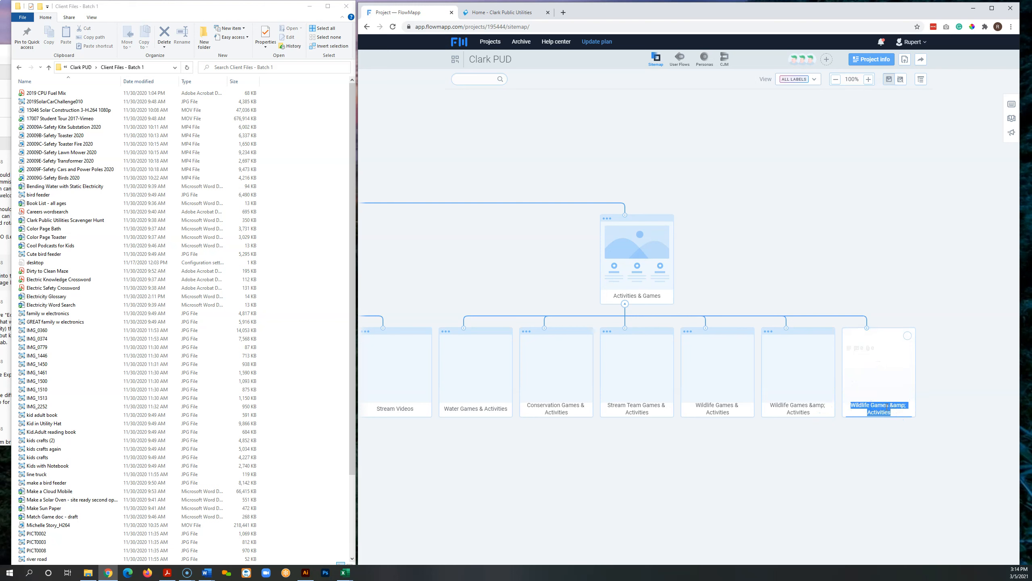
type("Electricity Gam")
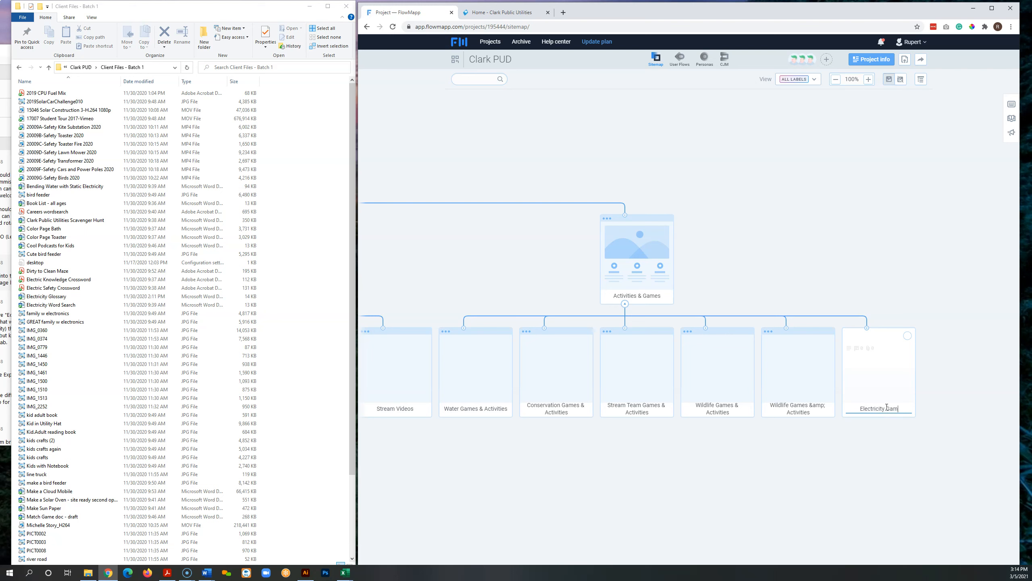
type("es & Activites")
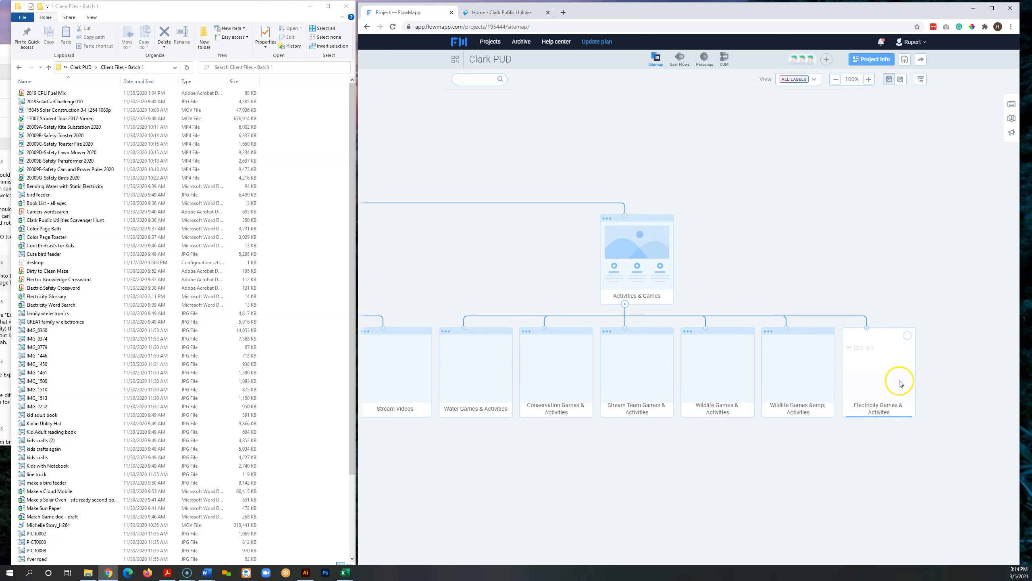
Step: Correct the garbled ampersand in the second Wildlife page's name so it reads "Wildlife Games &Activities"
double_click(810, 408)
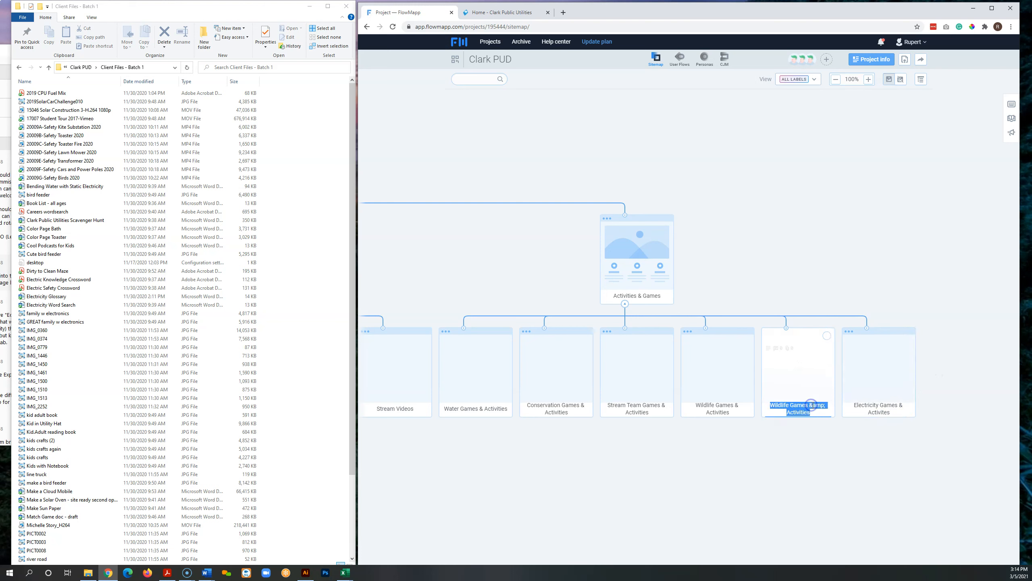
left_click(814, 405)
key("BackSpace")
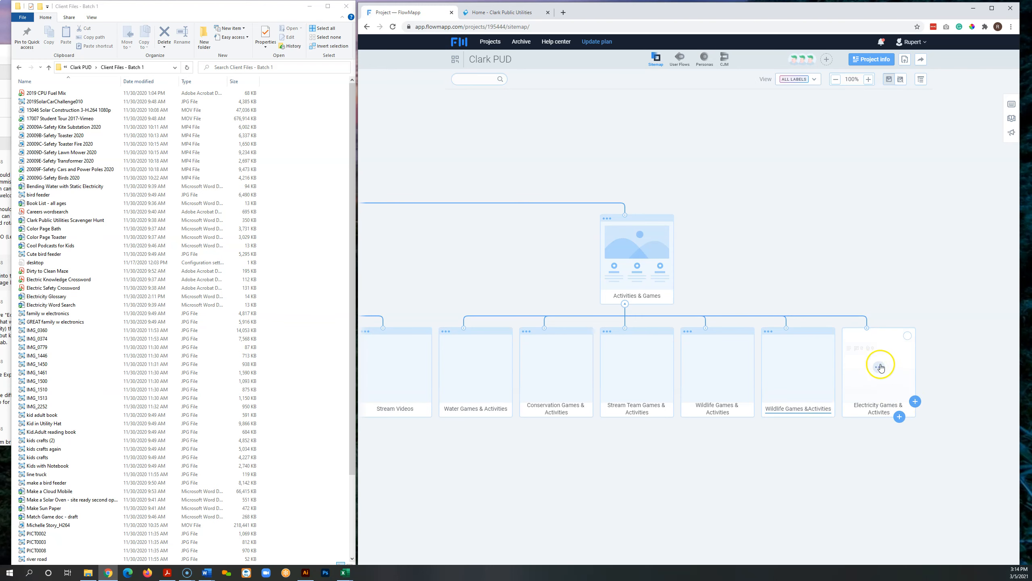
Step: Add the file name "Bending Water with Static Electricity" from the client folder as a bulleted description of the Electricity Games & Activites page
left_click(898, 373)
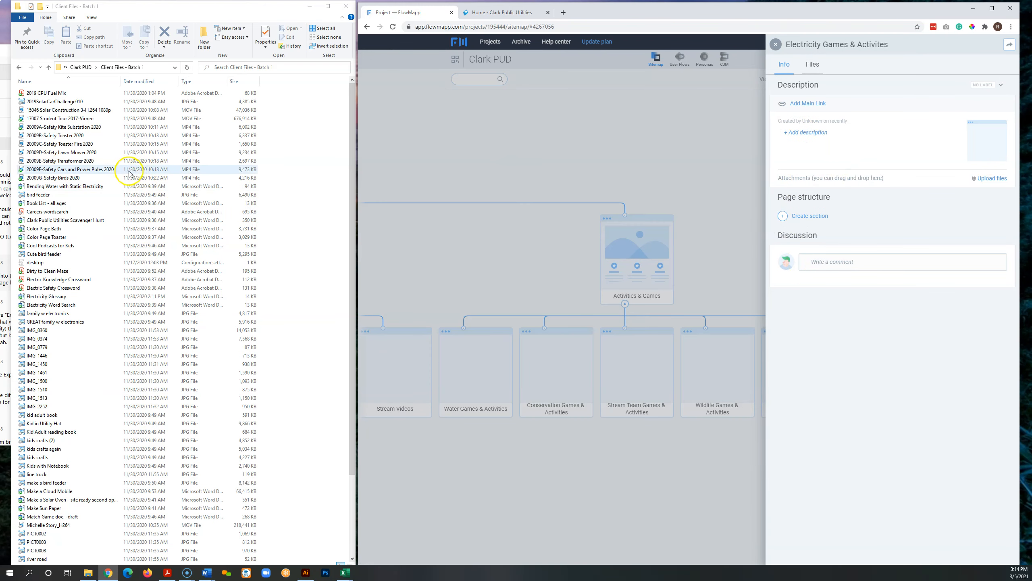
left_click(47, 187)
double_click(58, 186)
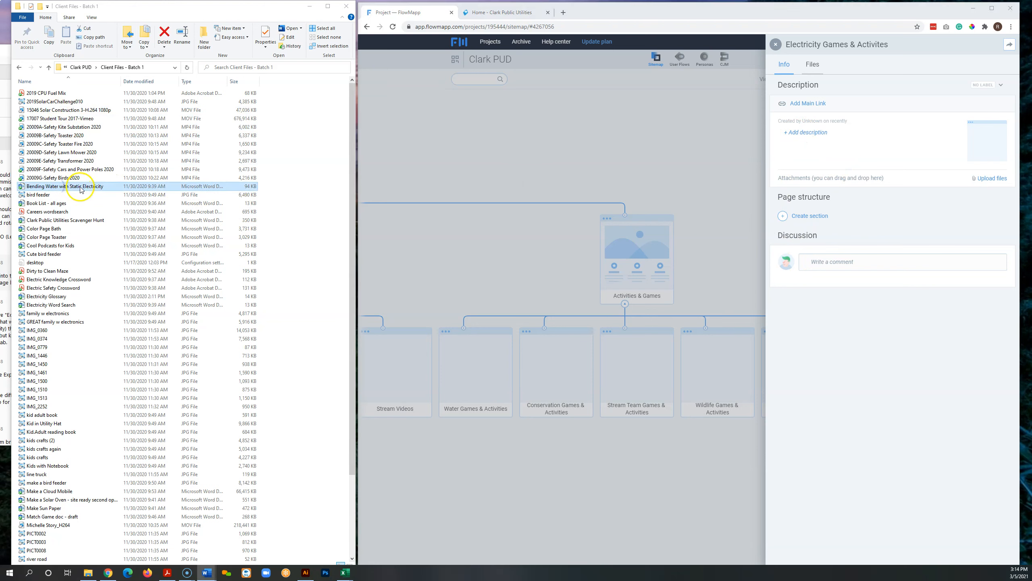
left_click(59, 178)
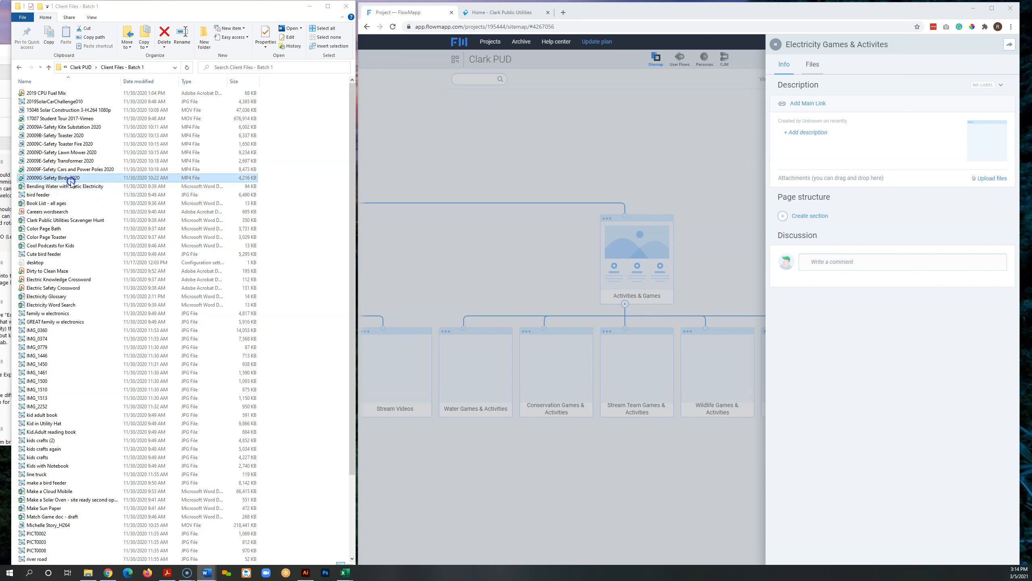
left_click(97, 190)
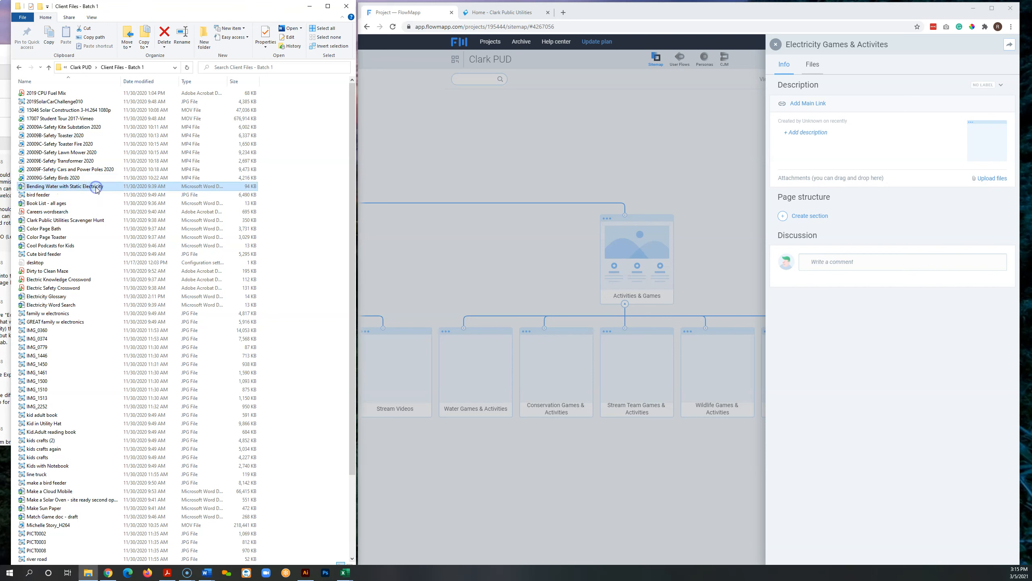
left_click(96, 186)
key("ctrl+c")
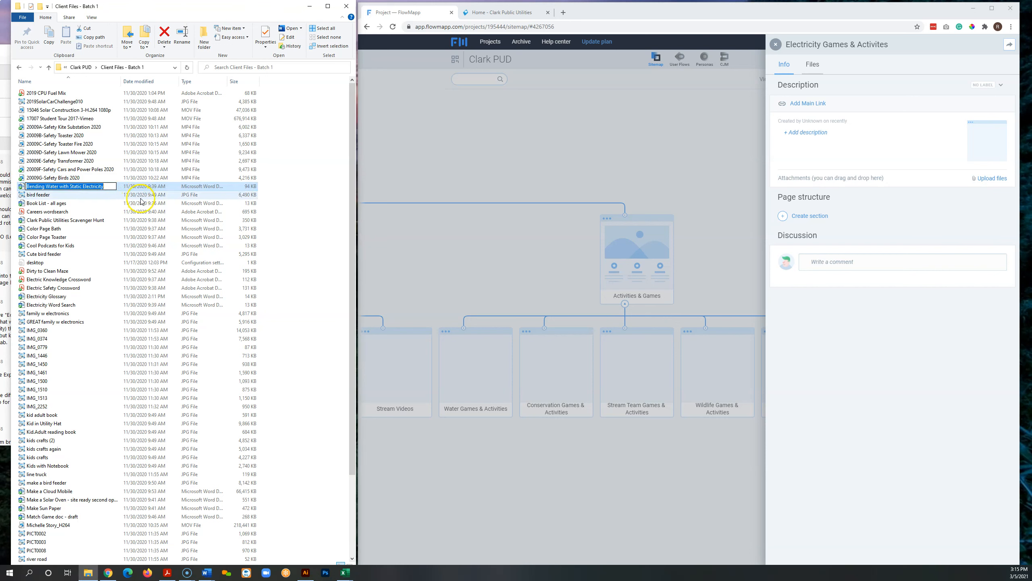
left_click(803, 132)
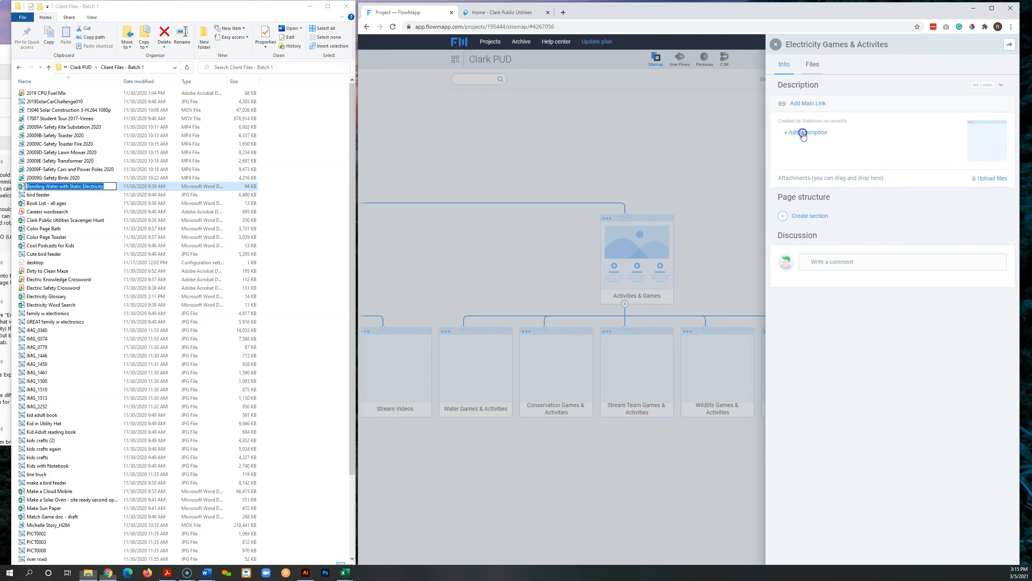
left_click(869, 132)
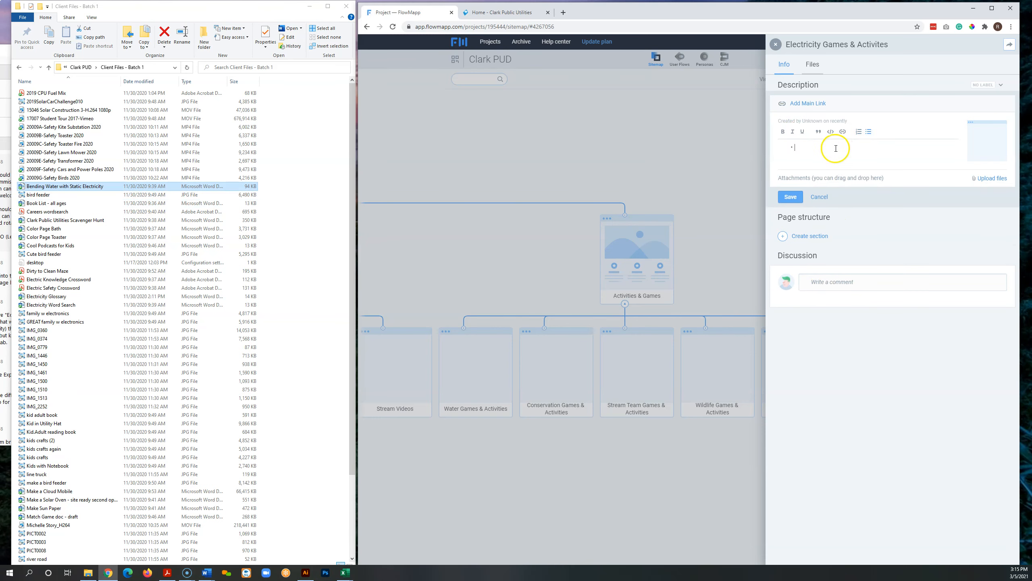
key("ctrl+v")
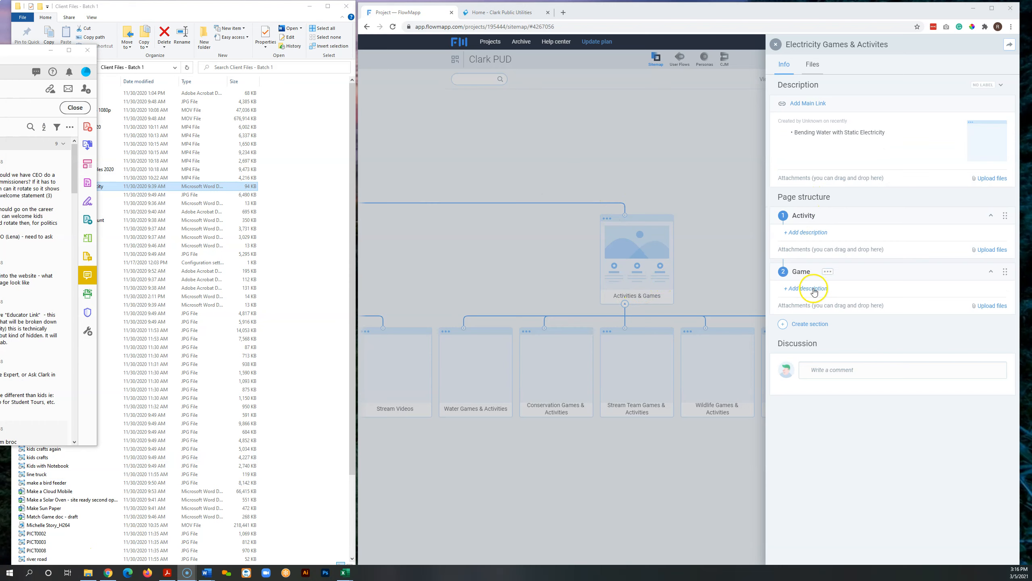
Step: Copy the "Bending Water with Static Electricity" text from the page description and delete it there
left_click(849, 132)
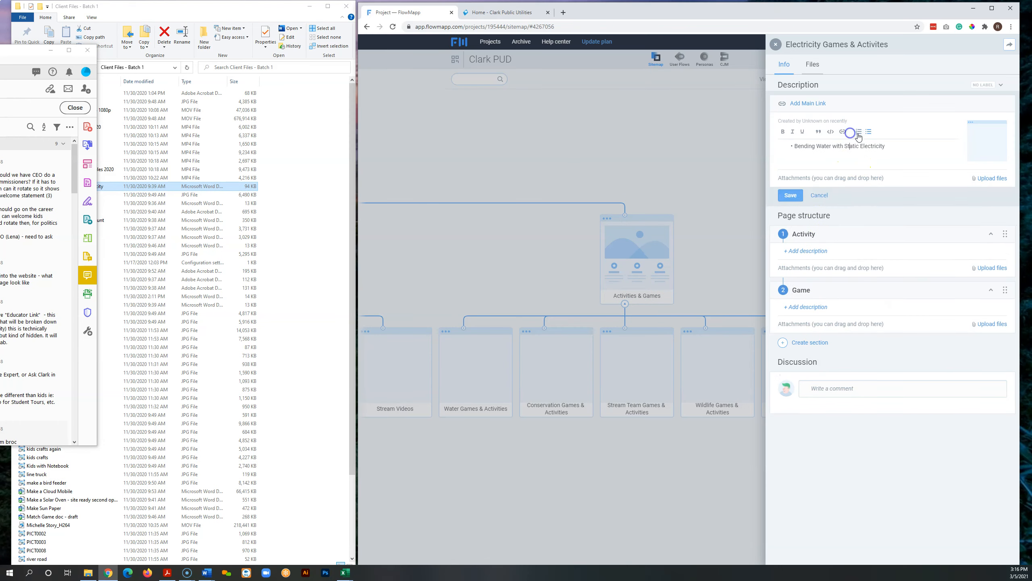
left_click_drag(888, 147, 780, 144)
key("ctrl+c")
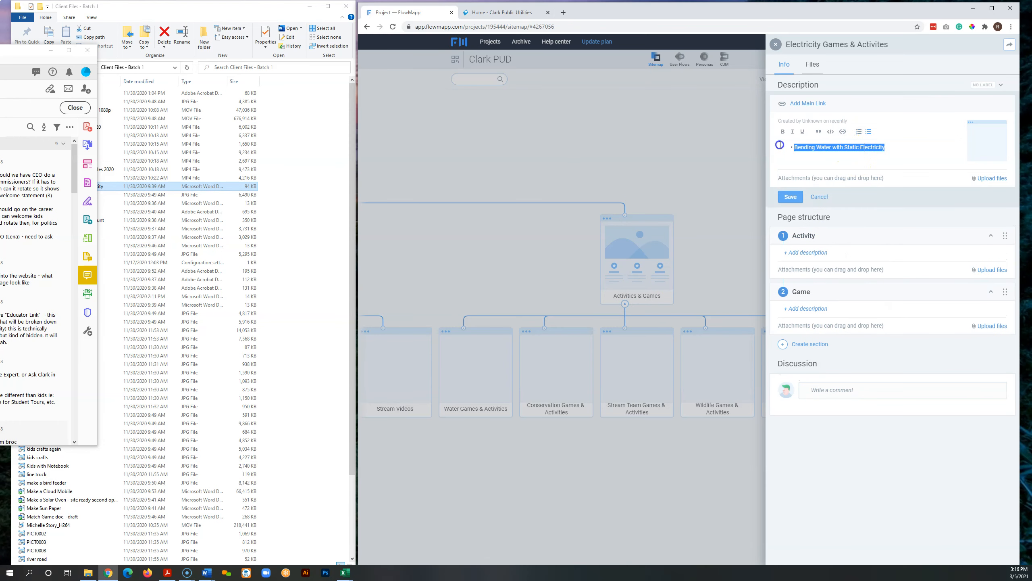
key("BackSpace")
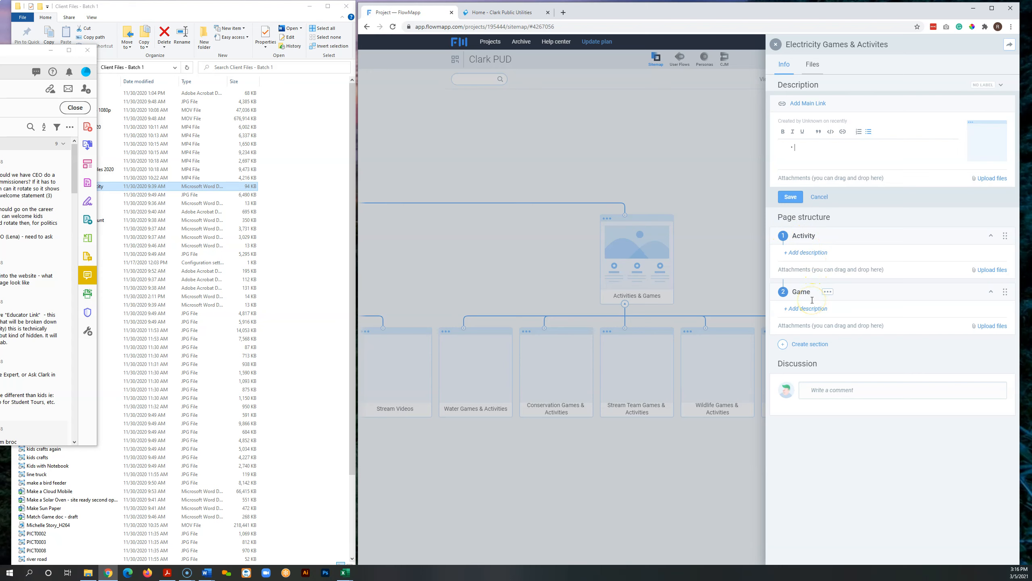
Step: Rename the Activity section "Activity / Experiment" and paste "Bending Water with Static Electricity" into its description as a bullet
left_click(817, 240)
double_click(813, 216)
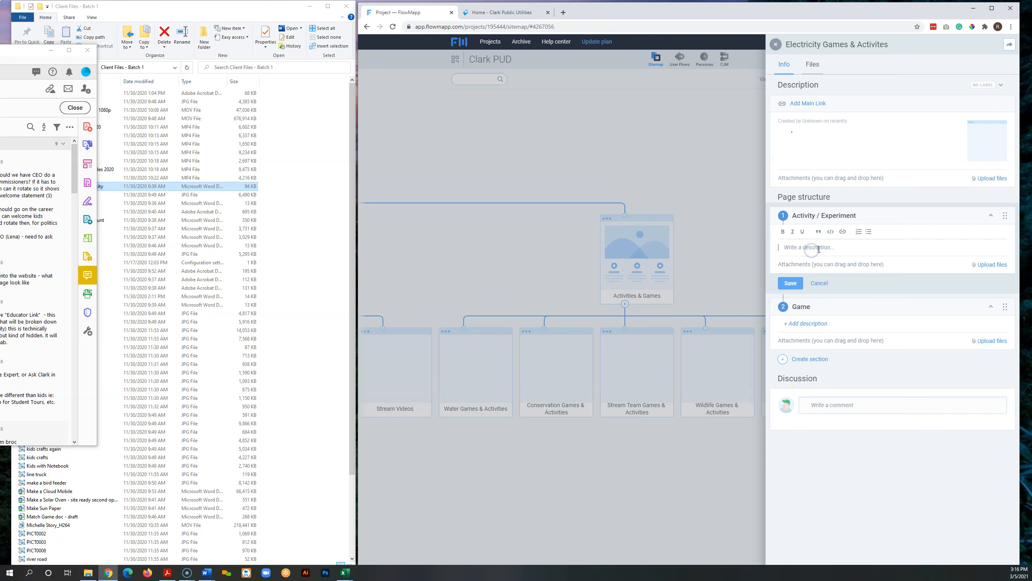
left_click(869, 232)
key("ctrl+v")
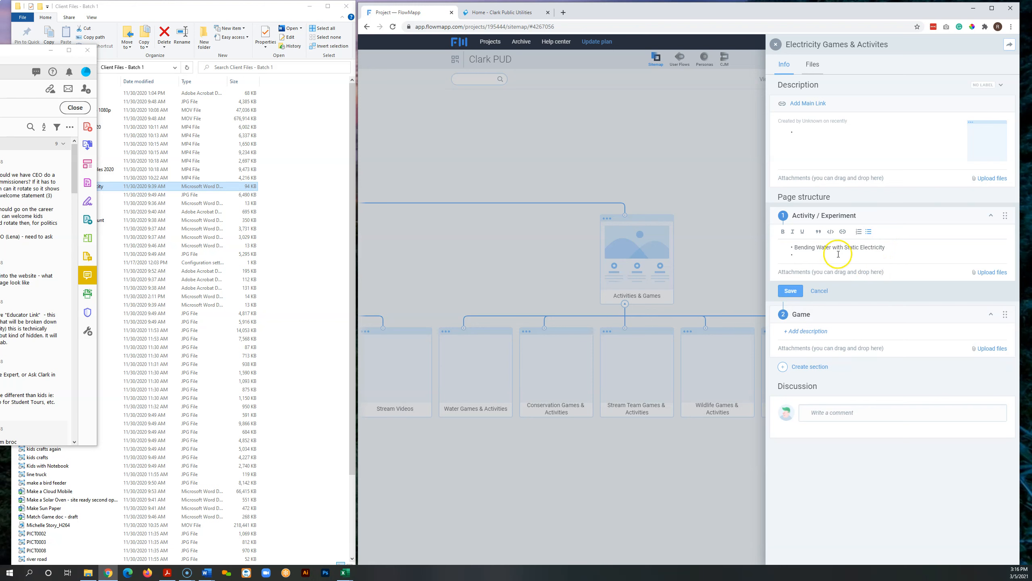
Step: Attach the Bending Water with Static Electricity document from Clark PUD's Client Files - Batch 1 folder to the Activity / Experiment section and close the page details
left_click(990, 274)
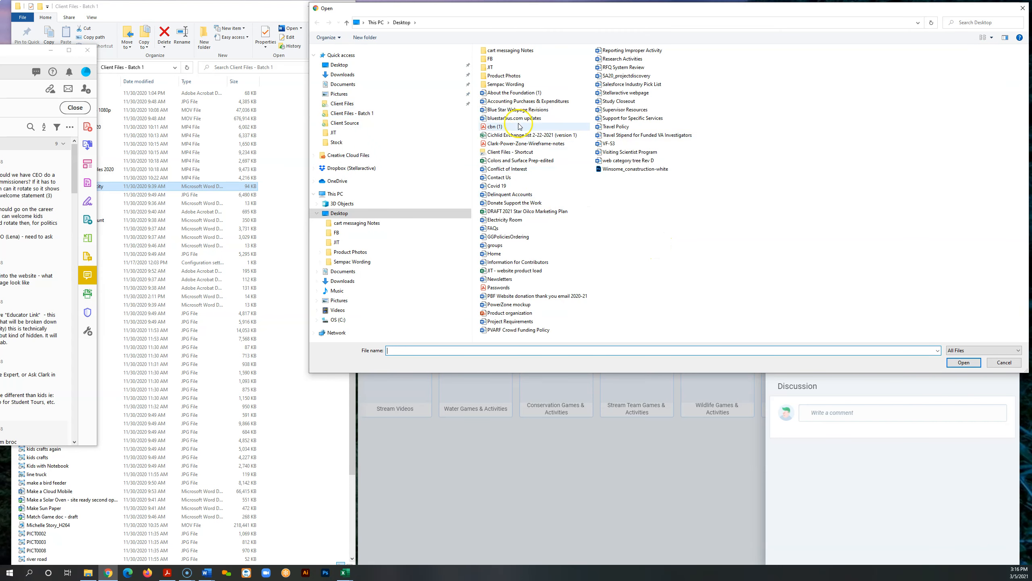
double_click(505, 151)
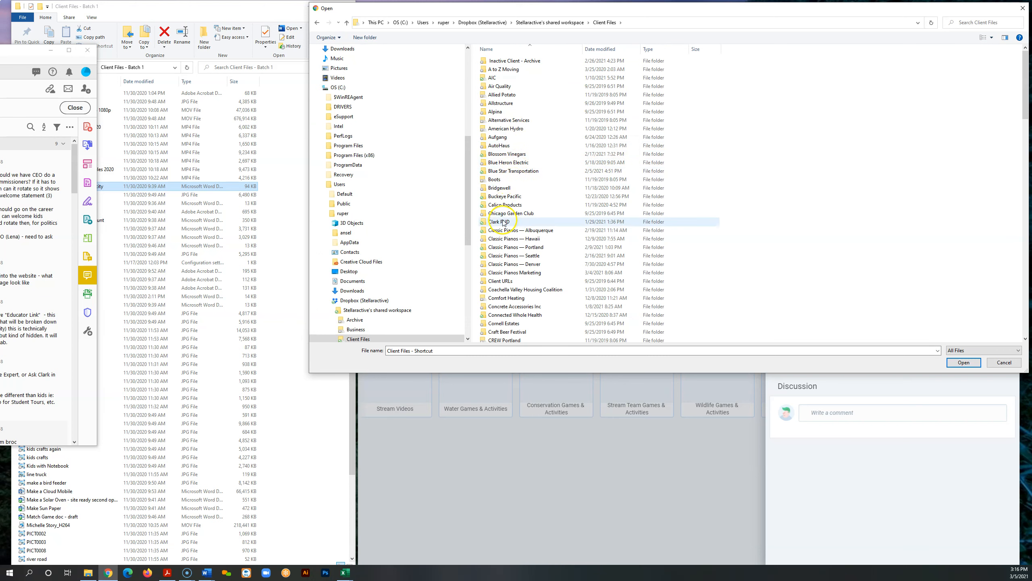
double_click(537, 223)
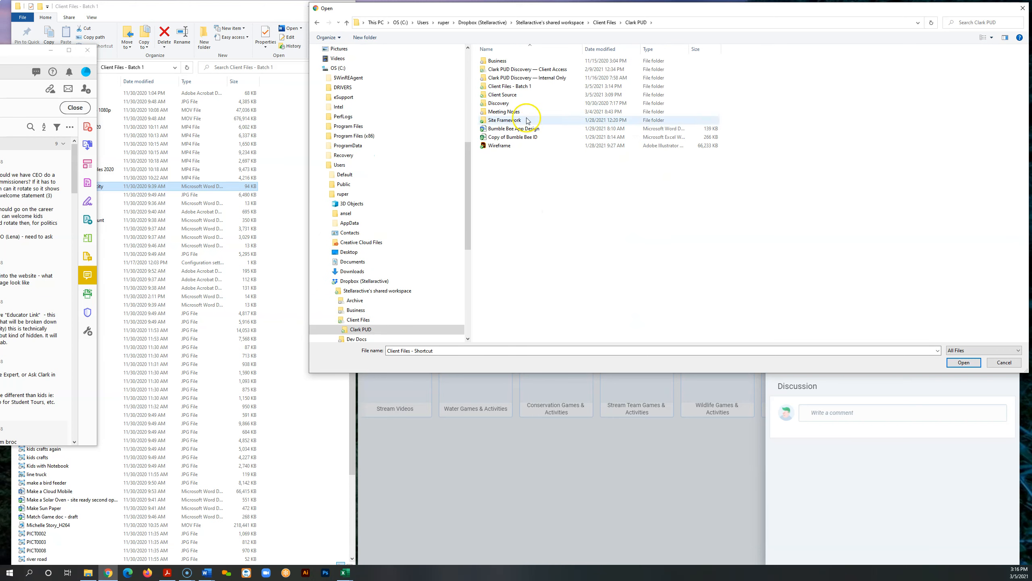
left_click(505, 95)
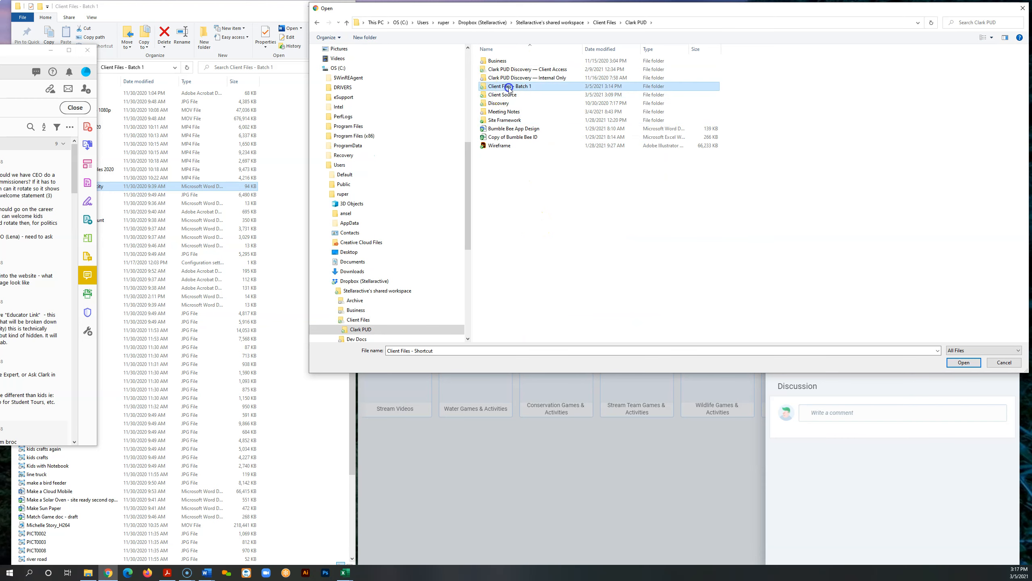
double_click(508, 86)
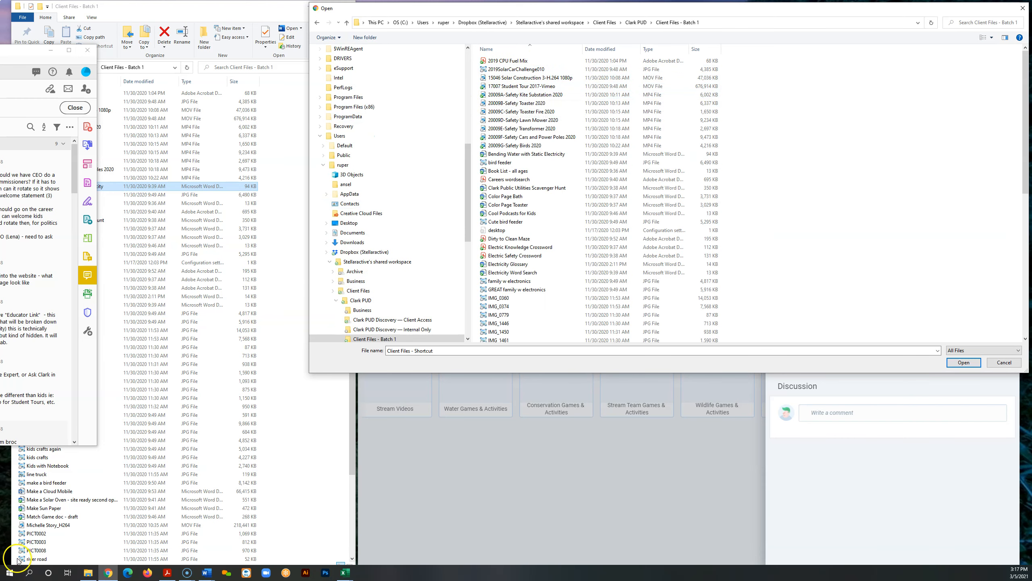
left_click(524, 155)
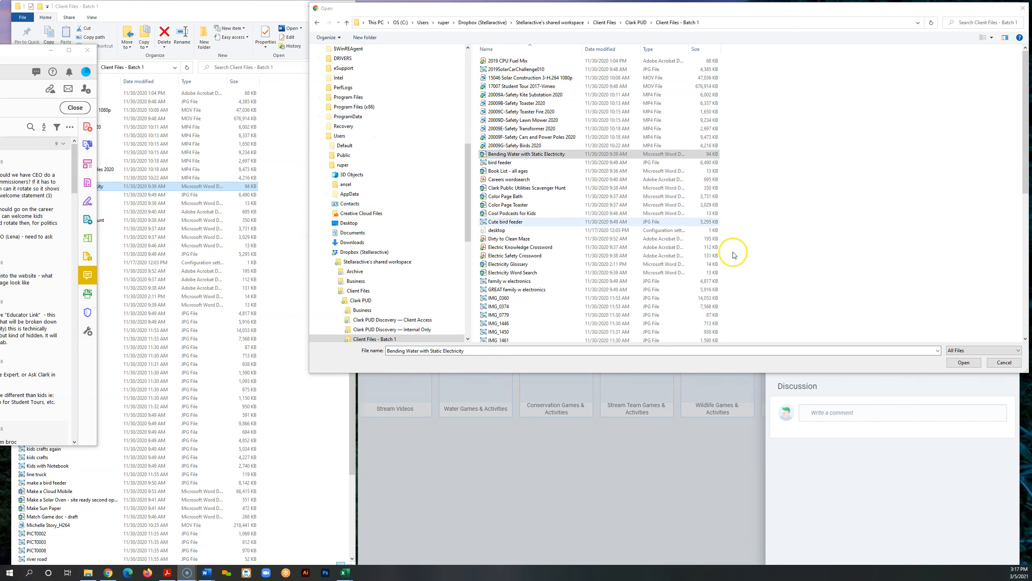
left_click(964, 362)
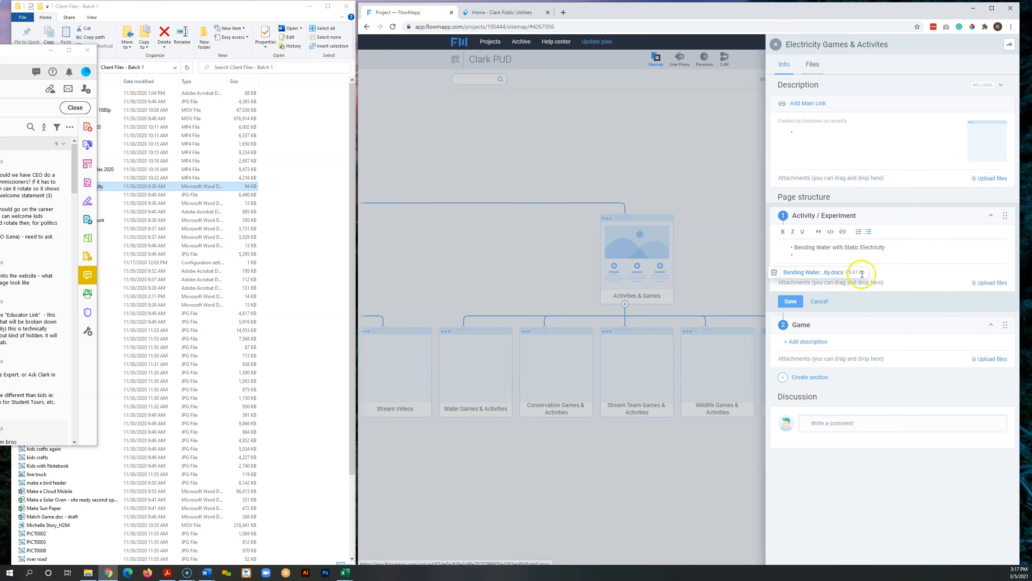
left_click(347, 223)
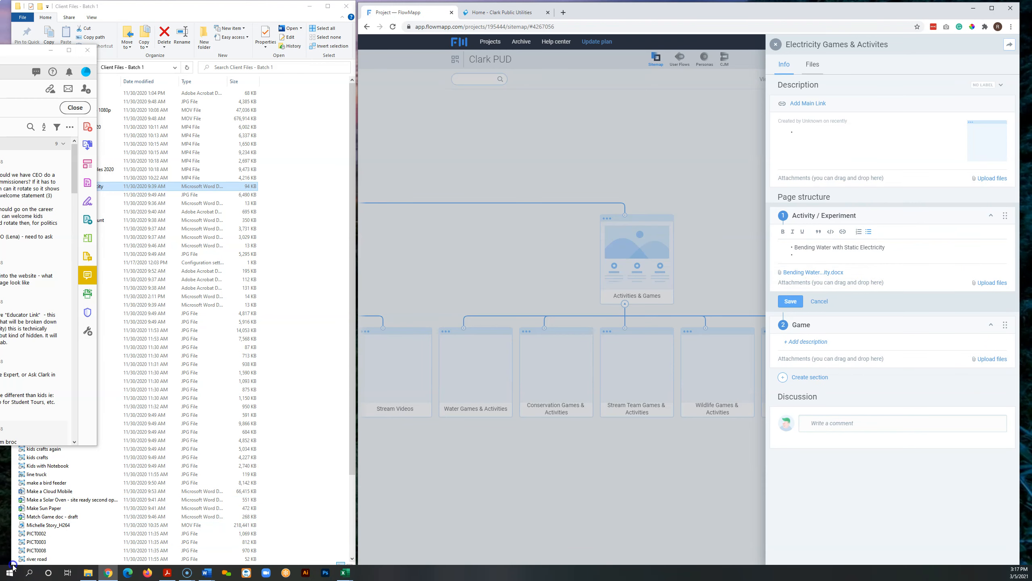
left_click(483, 150)
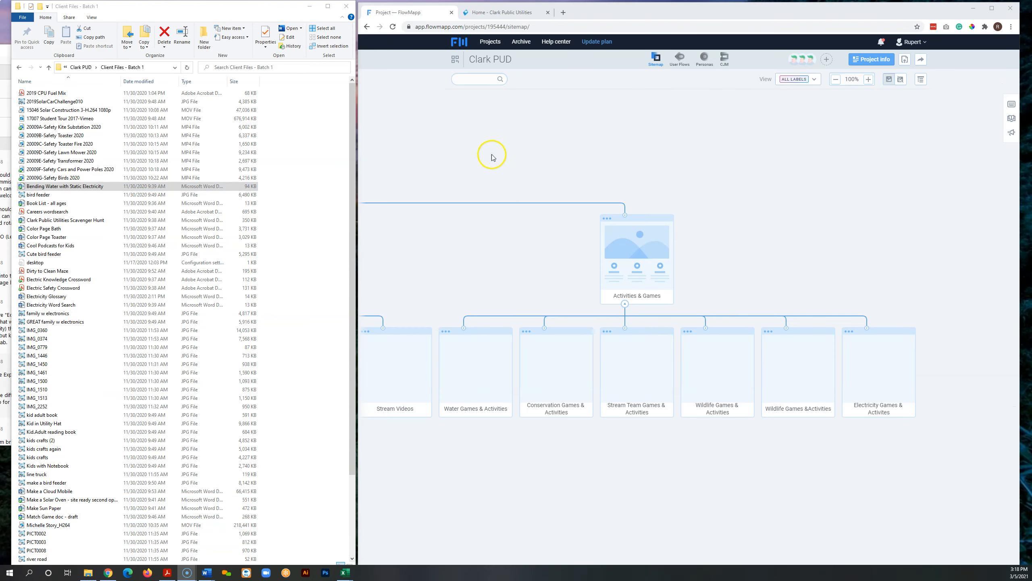
Step: Open the bird feeder image from the Client Files - Batch 1 folder to check it and close it
left_click(38, 186)
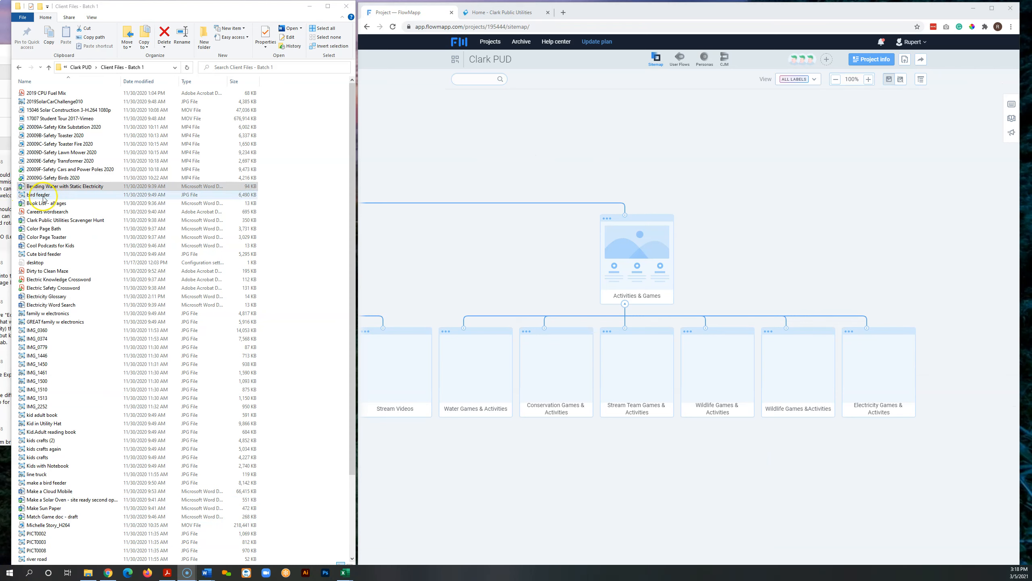
double_click(40, 196)
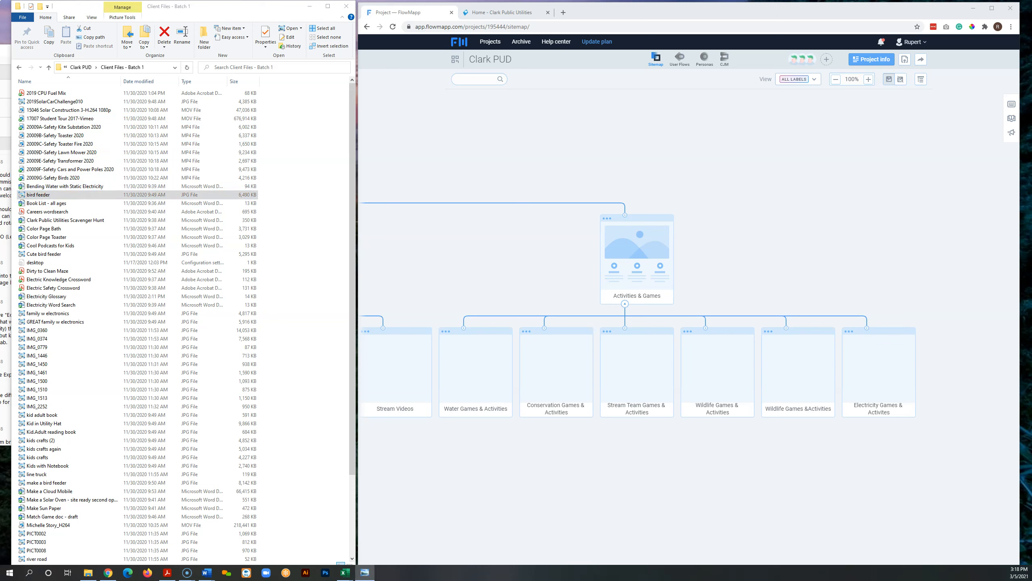
key("alt+F4")
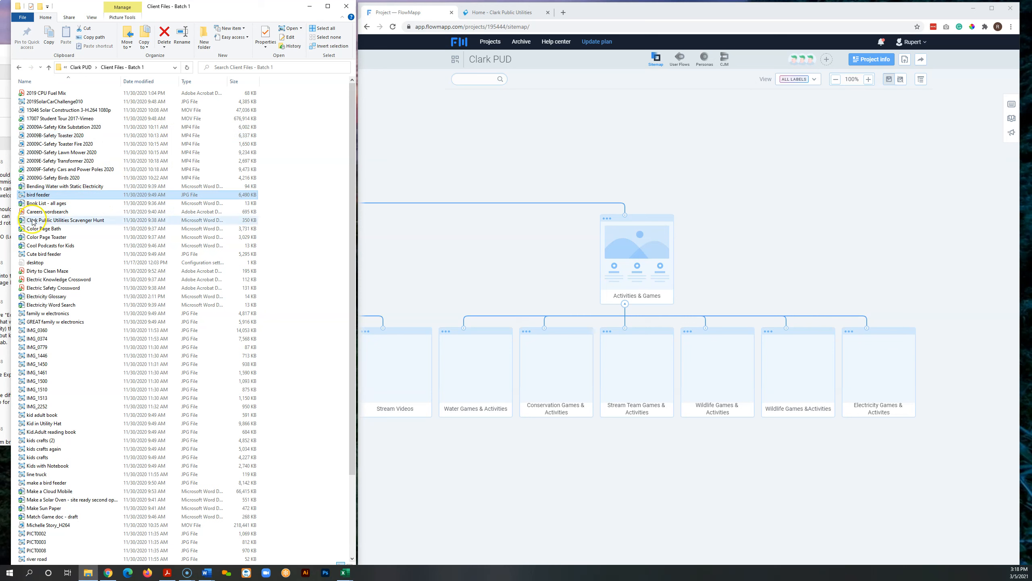
Step: Delete the "Bending Water with Static Electricity" text from the Activity / Experiment section of the Careers Games & Activites page
left_click(47, 212)
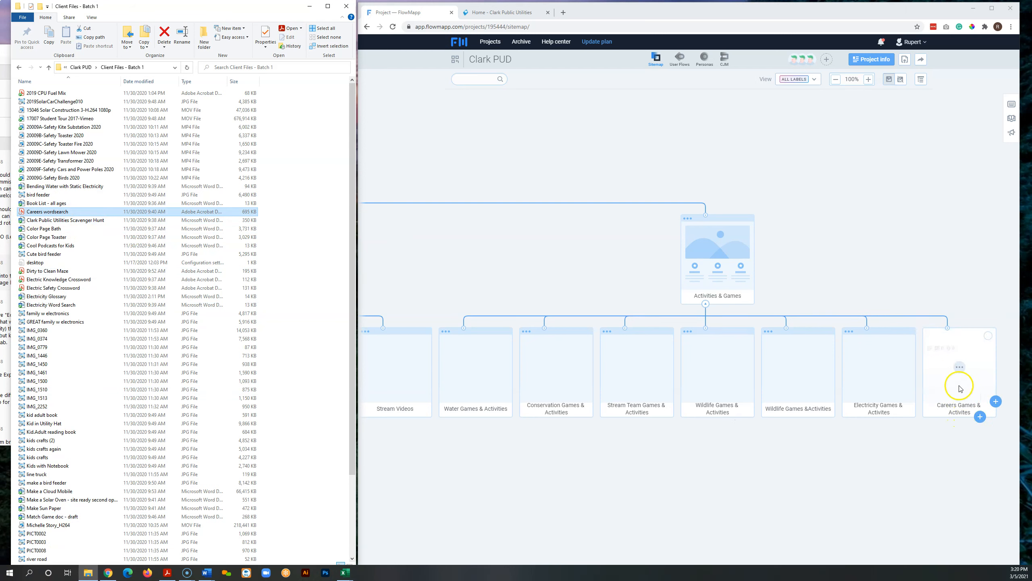
left_click(961, 369)
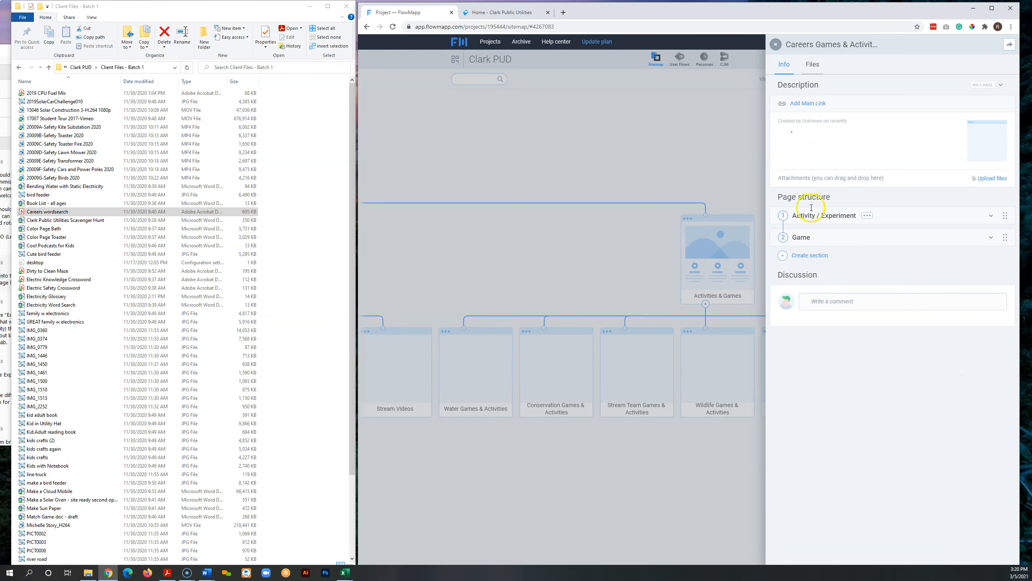
left_click(991, 215)
left_click(883, 232)
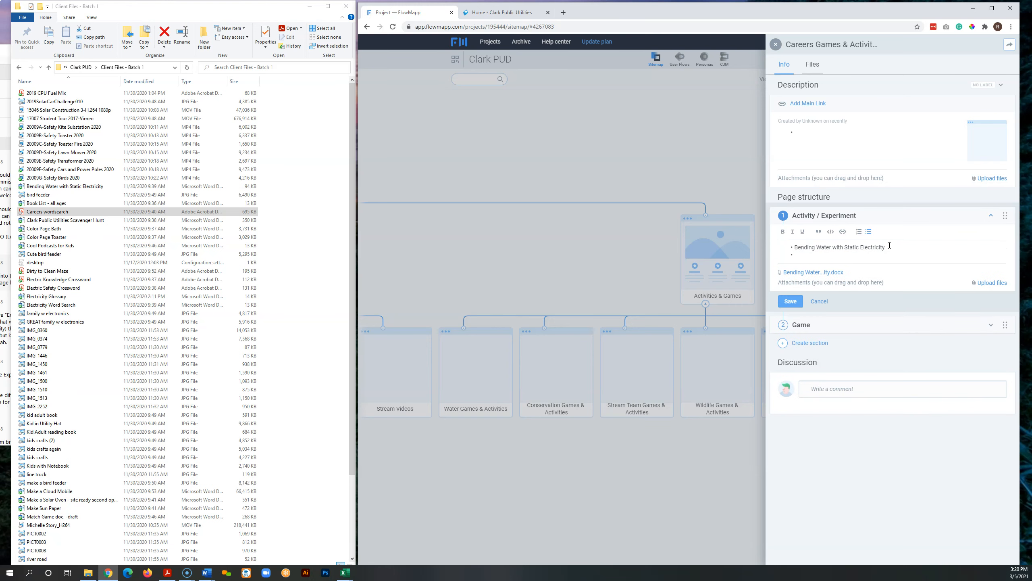
left_click_drag(890, 245, 790, 247)
key("BackSpace")
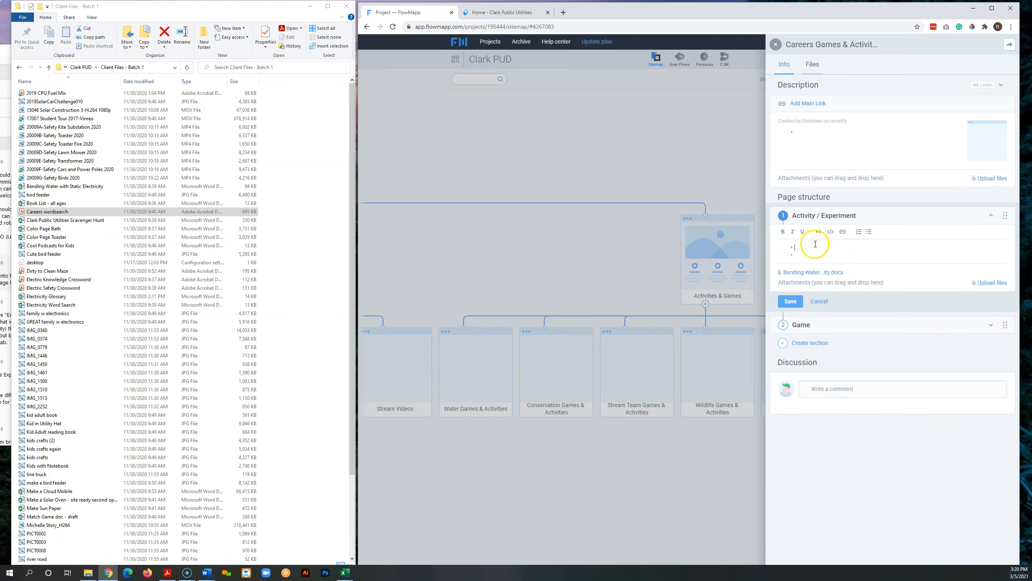
left_click(991, 325)
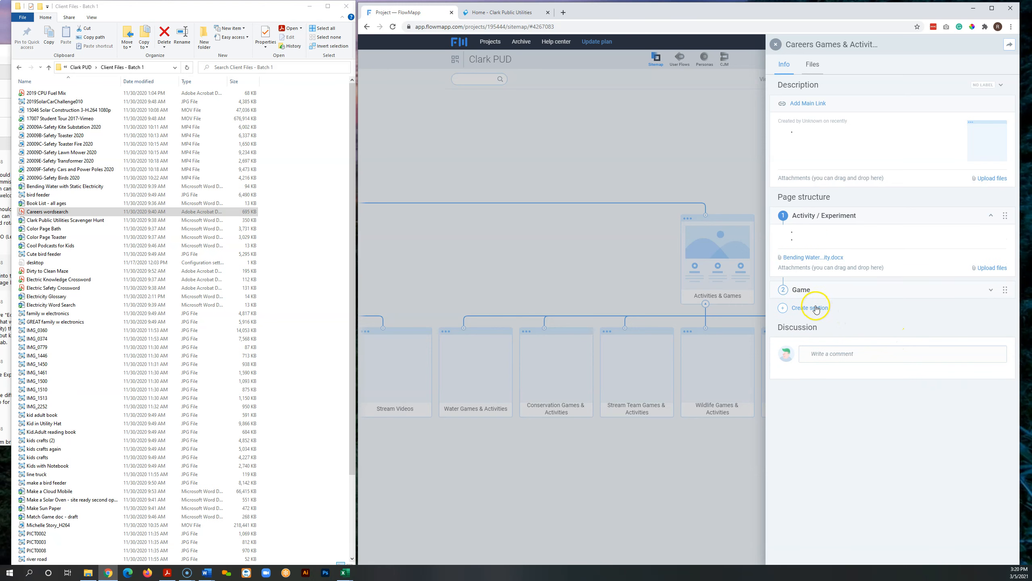
Step: Add "Careers Wordsearch" as a bulleted description in the Game section of the Careers Games & Activites page
left_click(991, 290)
left_click(831, 336)
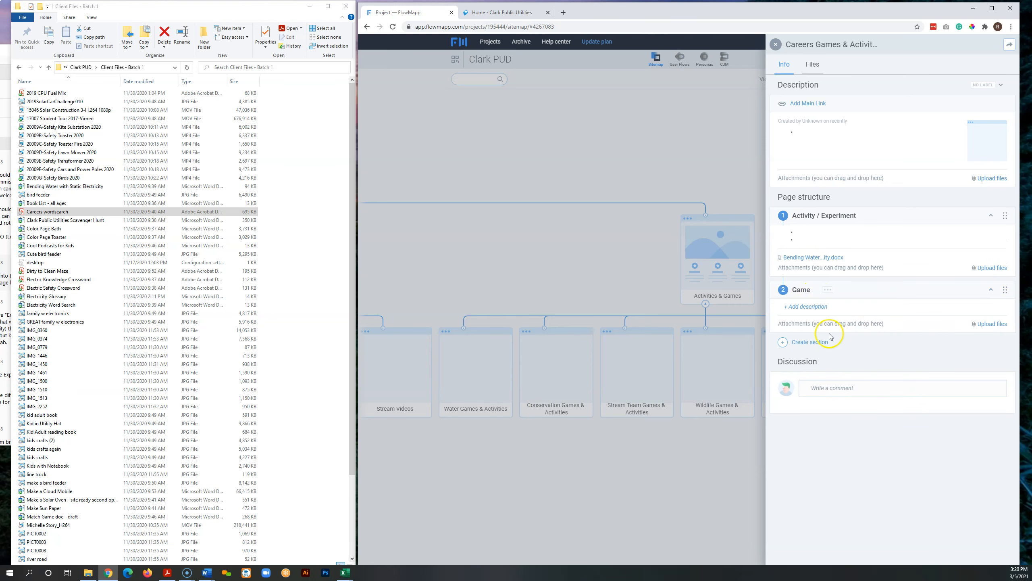
left_click(824, 310)
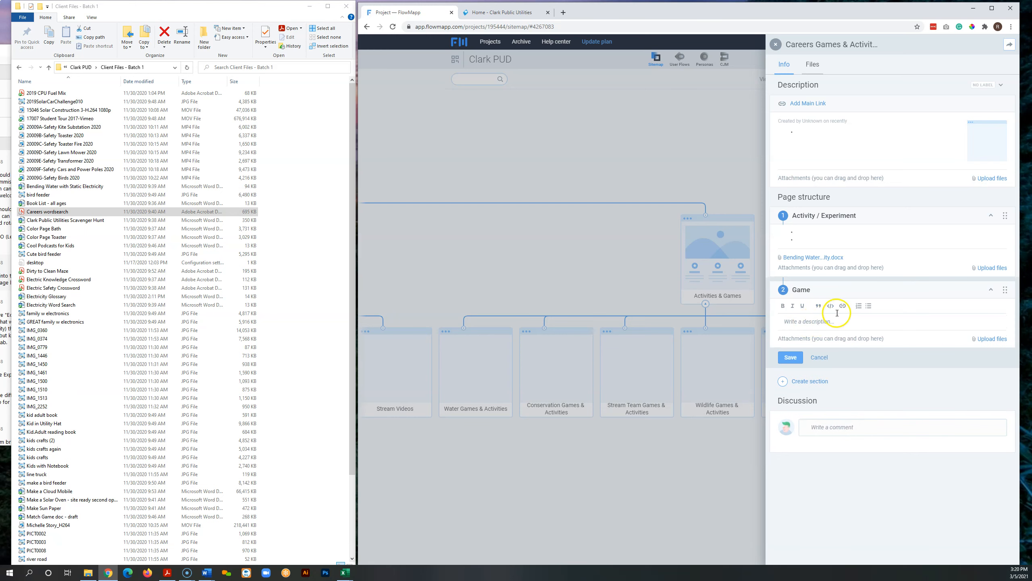
left_click(870, 308)
type("Careers Wordsearcgh")
key("BackSpace")
key("BackSpace")
type("h")
Step: Attach Careers wordsearch.pdf to the Careers page's Game section, save the section and close the page details
left_click(993, 339)
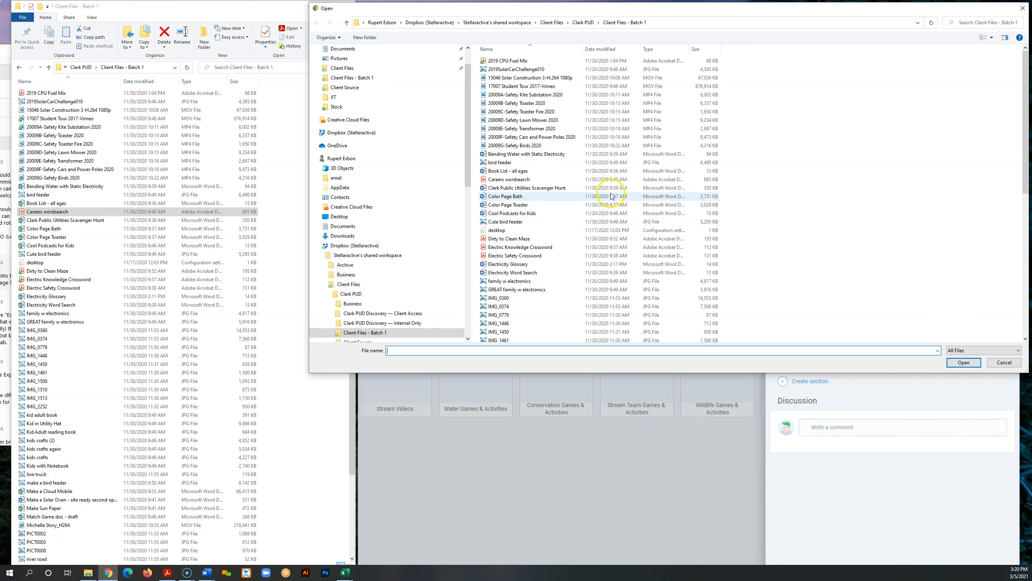
double_click(588, 179)
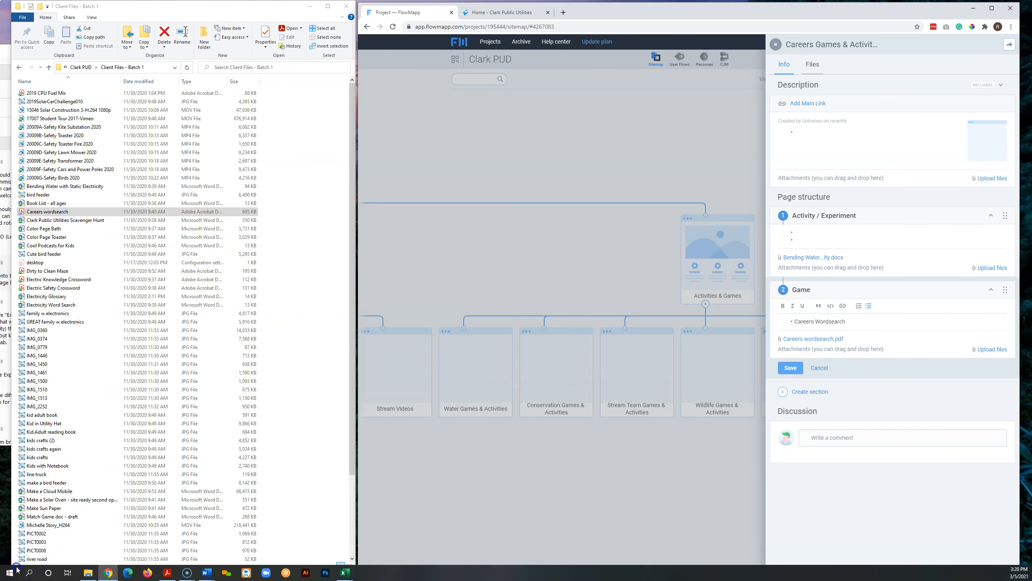
left_click(793, 369)
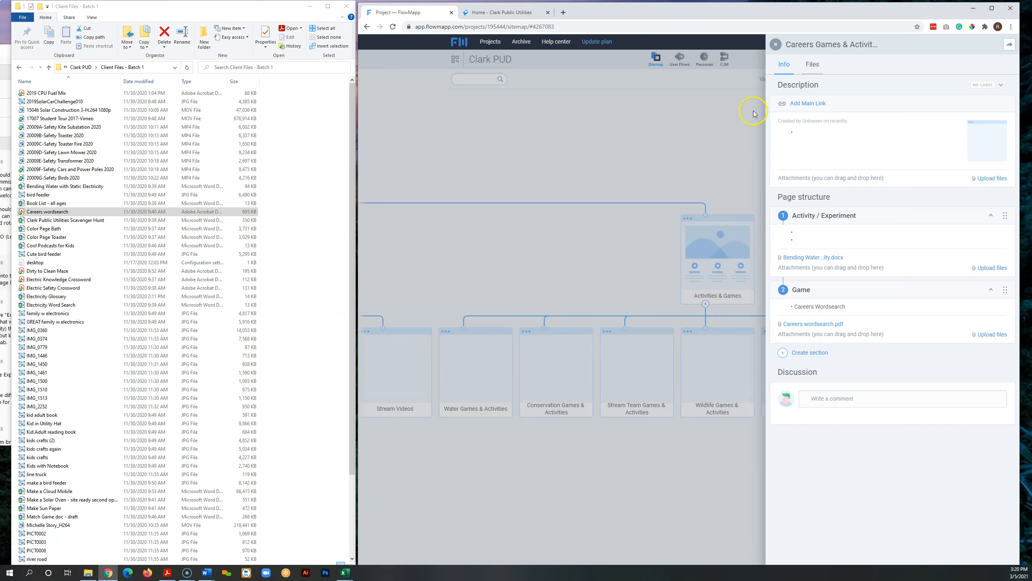
left_click(775, 44)
Step: Open the Clark Public Utilities Scavenger Hunt document and read through its list of objects to find
left_click(67, 220)
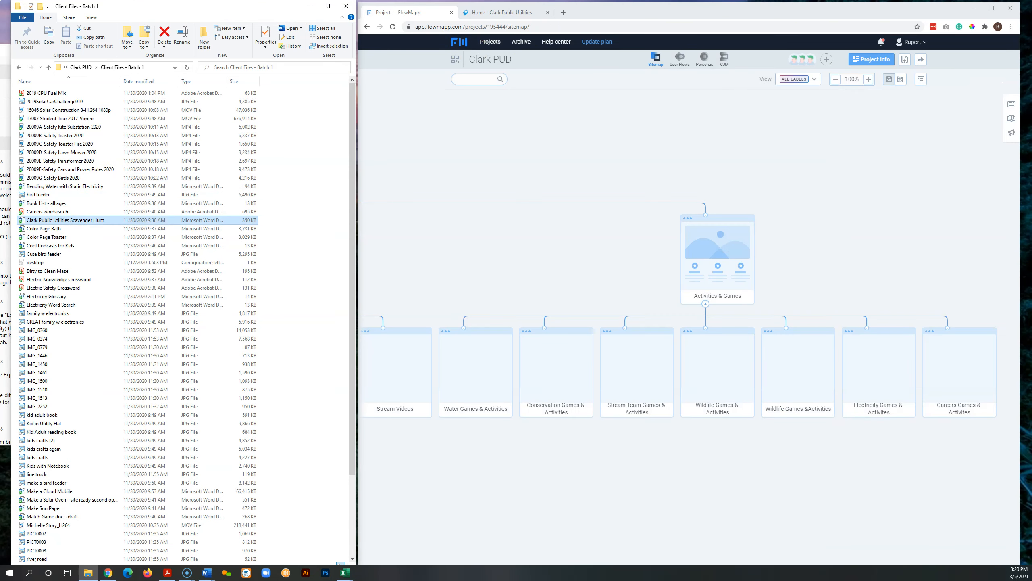
key("Return")
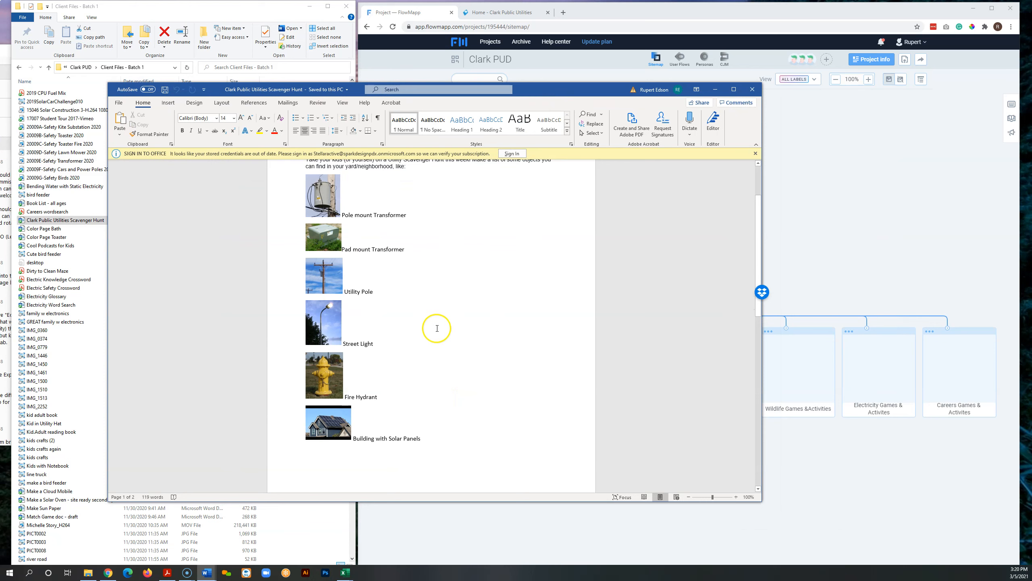
scroll(437, 333, "down", 6)
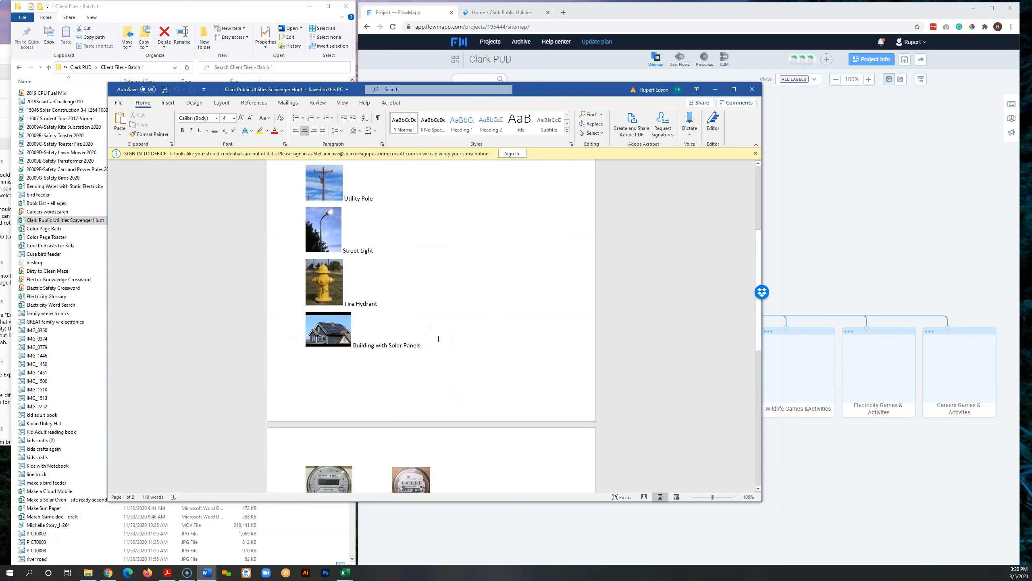
scroll(439, 343, "down", 3)
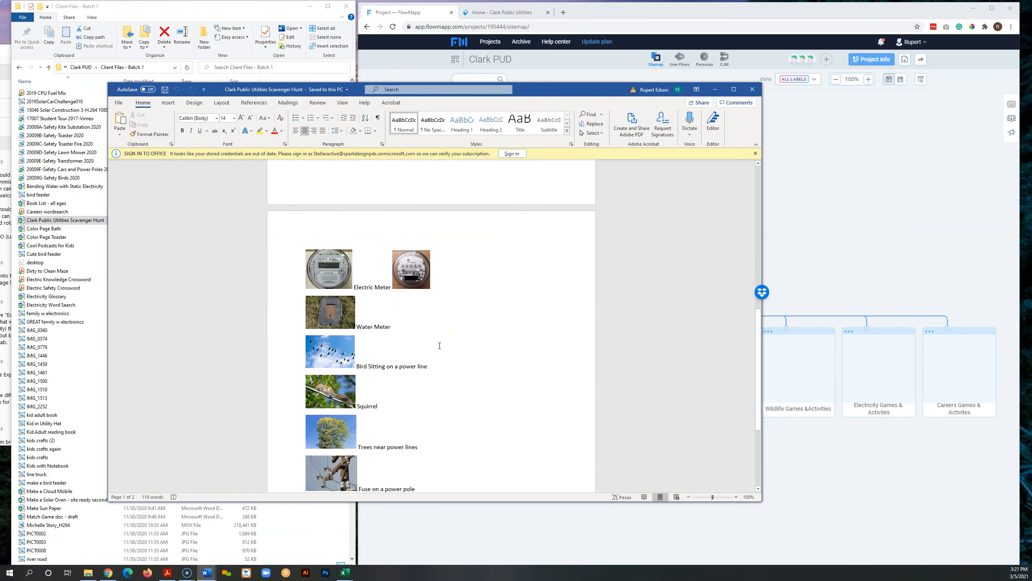
scroll(440, 346, "down", 1)
scroll(439, 347, "up", 7)
left_click_drag(593, 90, 0, 118)
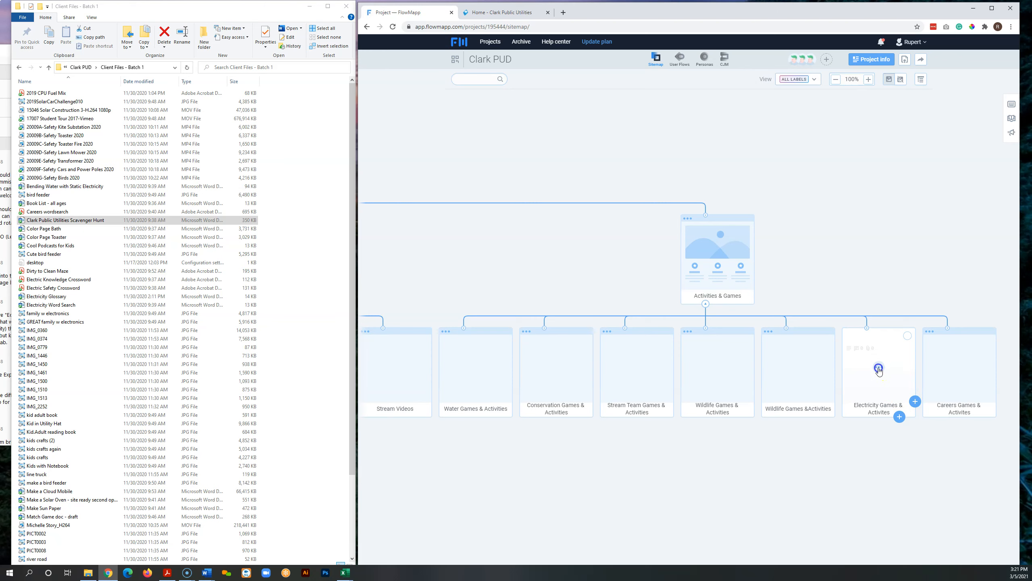
Step: Add "Scavenger Hunt" as a bulleted description in the Game section of the Electricity Games & Activites page
left_click(878, 370)
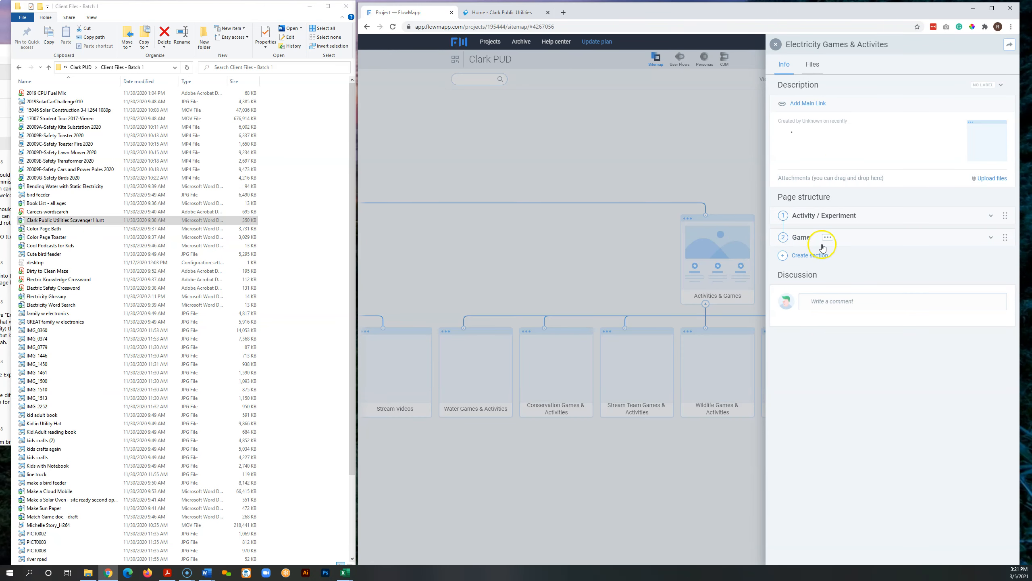
left_click(971, 243)
left_click(820, 254)
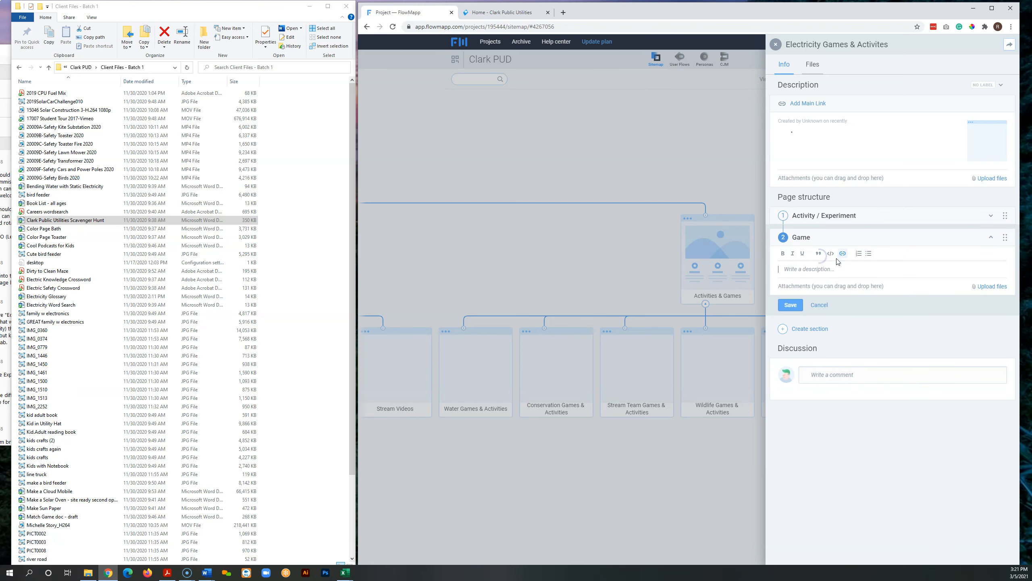
left_click(869, 254)
Step: Attach the Clark Public Utilities Scavenger Hunt document to the Electricity page's Game section, save it and close the page details
left_click(991, 286)
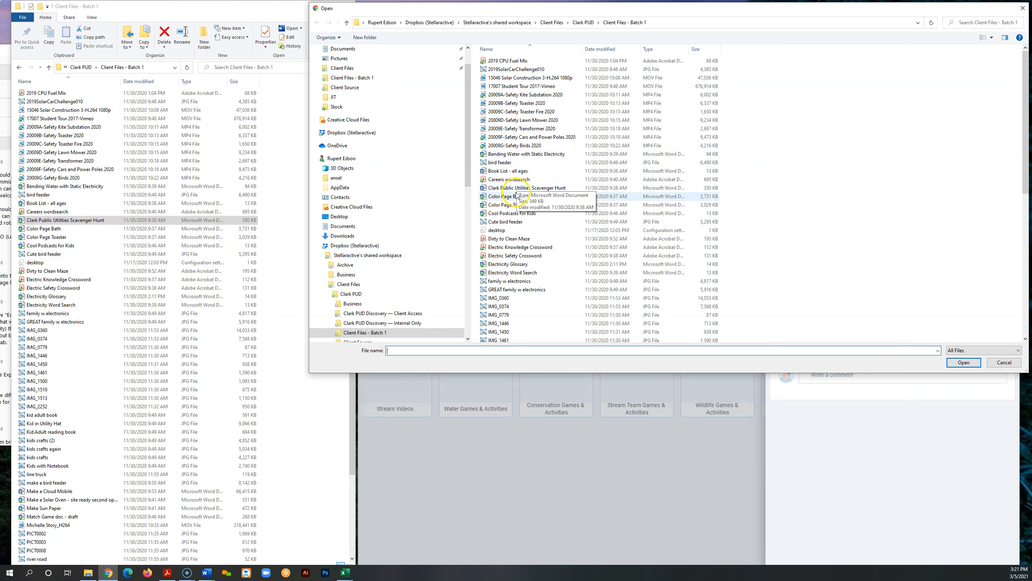
double_click(513, 188)
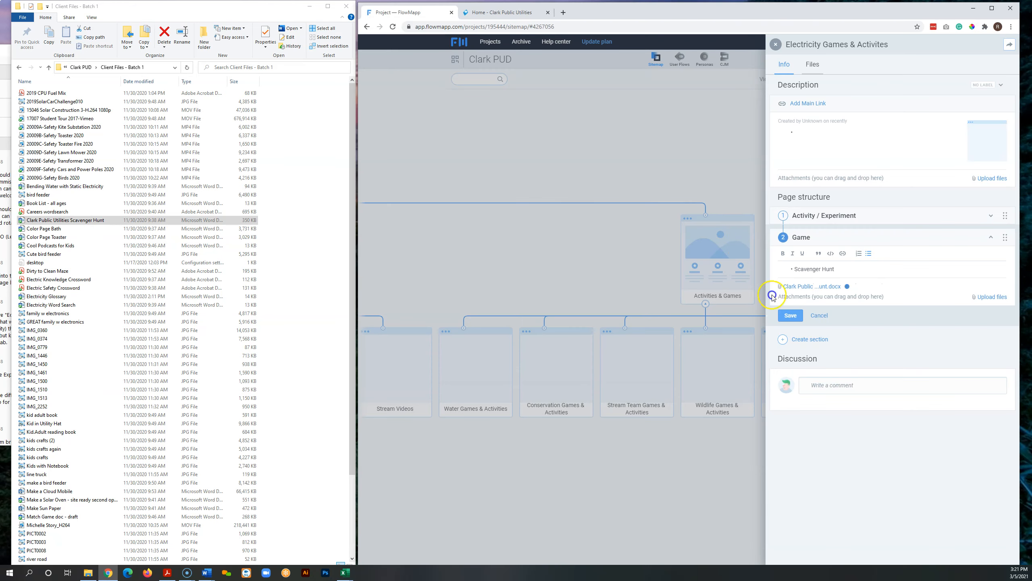
left_click(790, 316)
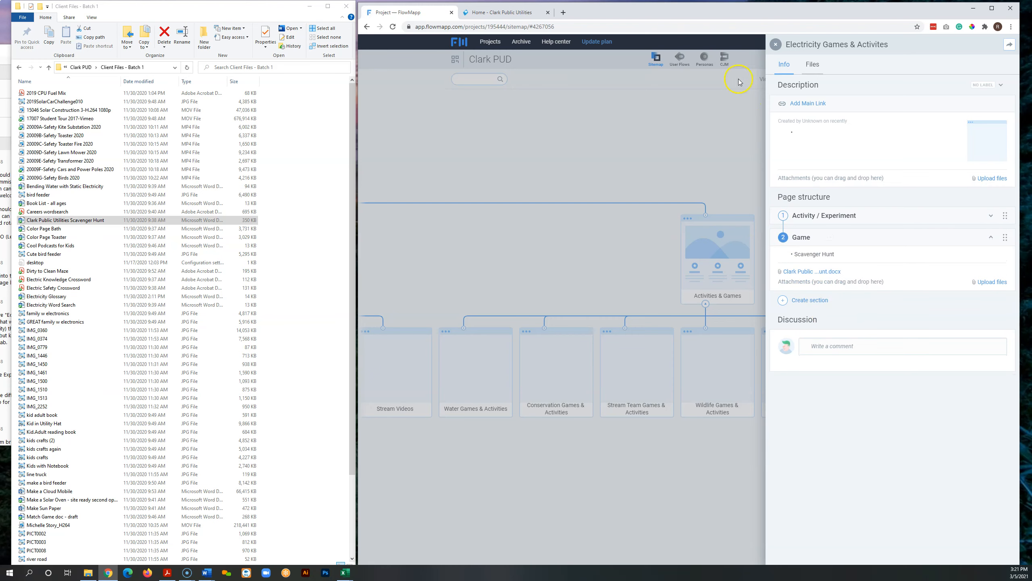
left_click(775, 44)
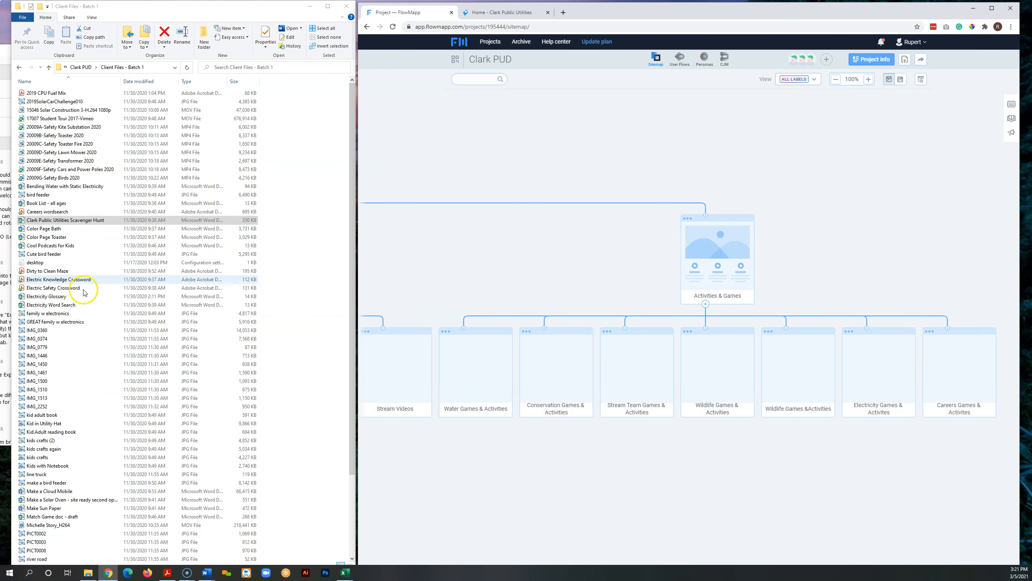
Step: Check the Color Page Bath document, and list it as a "Coloring - Bath" bullet with the file attached in the Electricity page's Game section
double_click(49, 228)
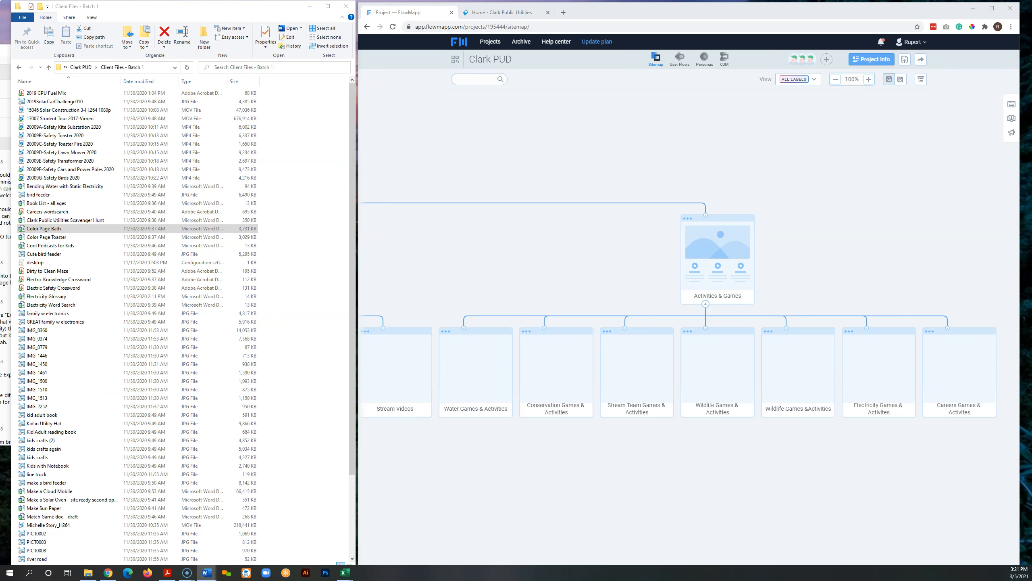
left_click(526, 253)
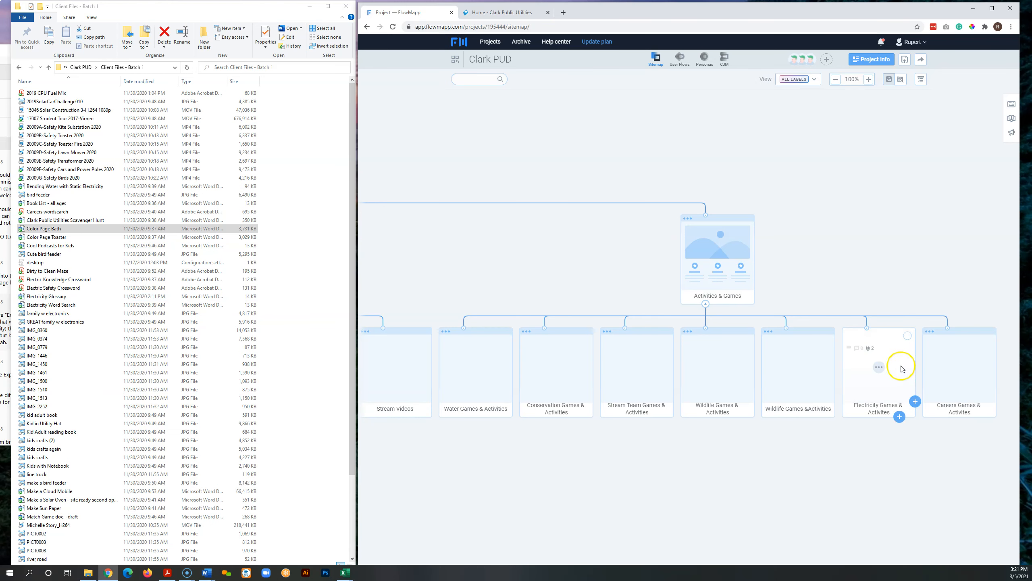
left_click(880, 364)
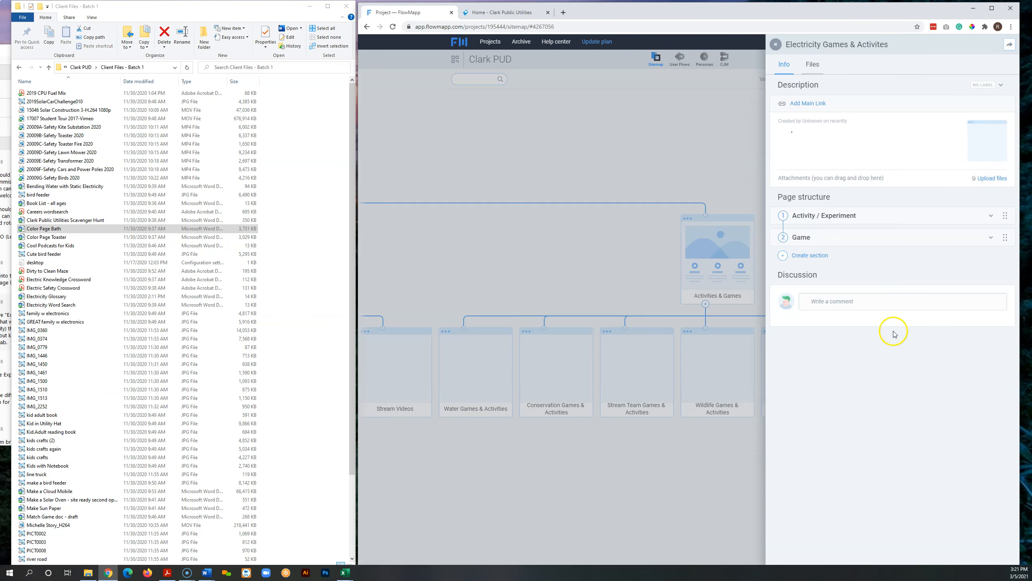
left_click(992, 238)
left_click(854, 261)
key("Return")
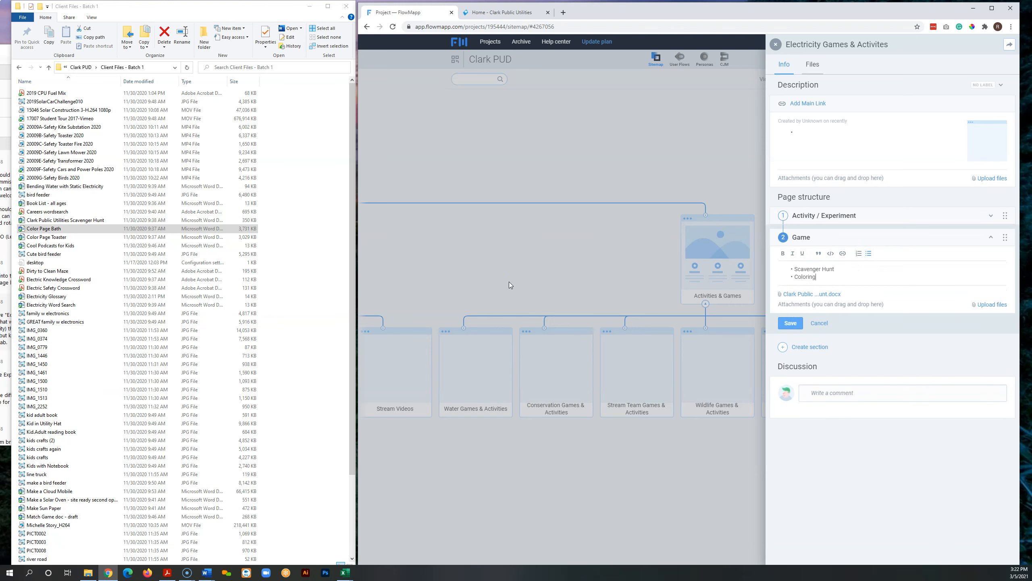
left_click(991, 304)
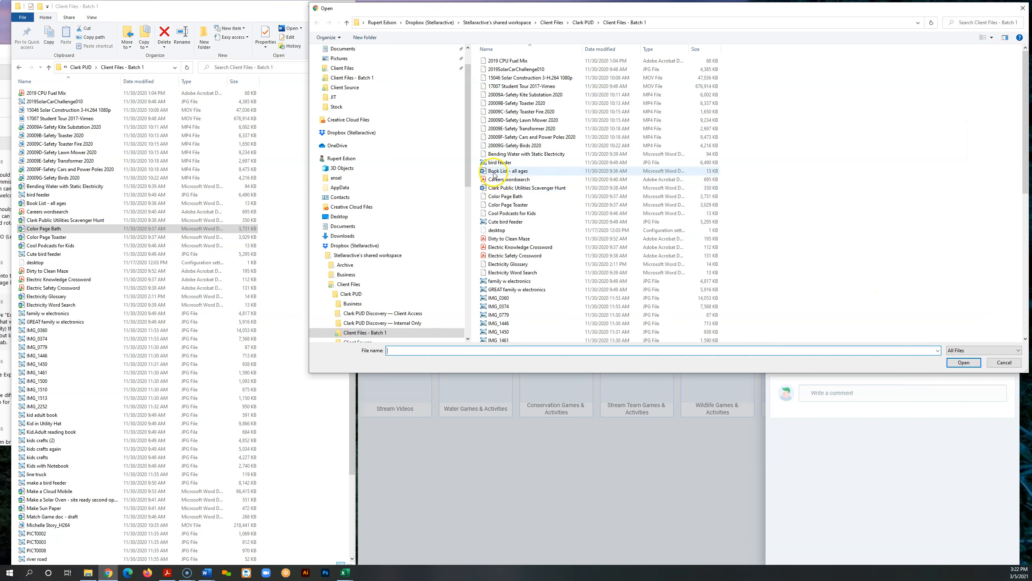
double_click(507, 196)
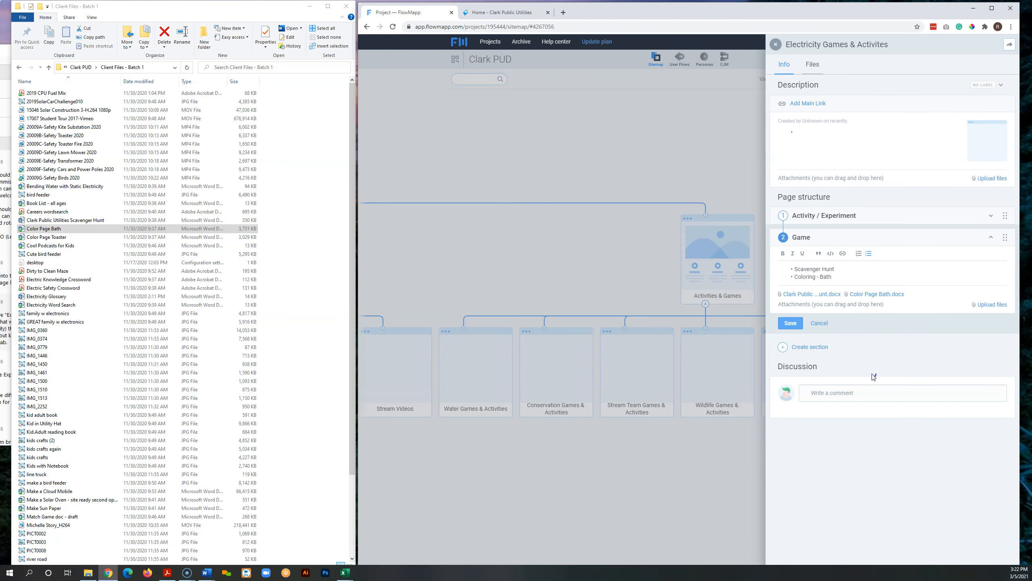
Step: Check the Color Page Toaster document, and list it as a "Coloring - Toaster" bullet with the file attached in the same Game section
double_click(46, 237)
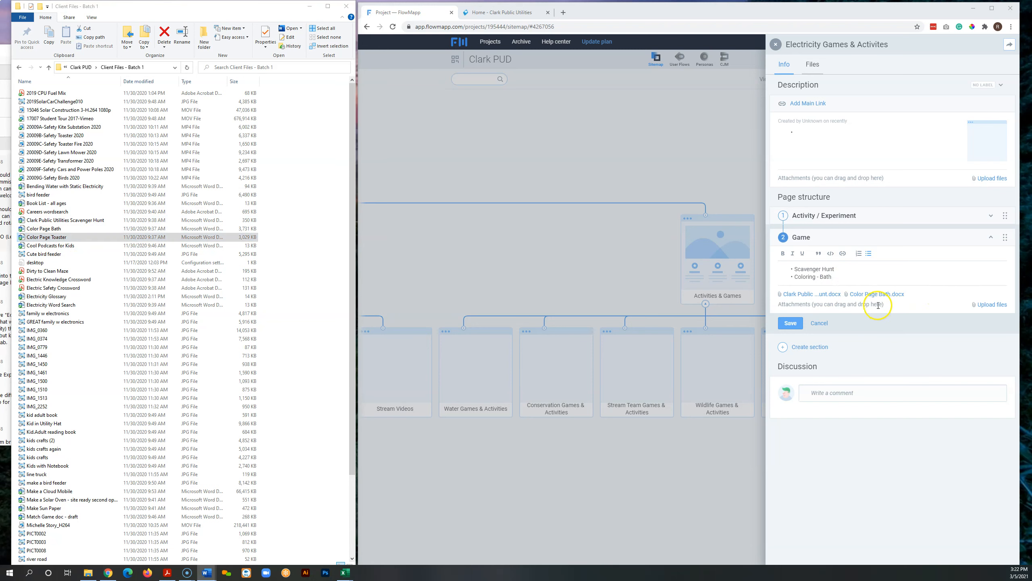
left_click(832, 277)
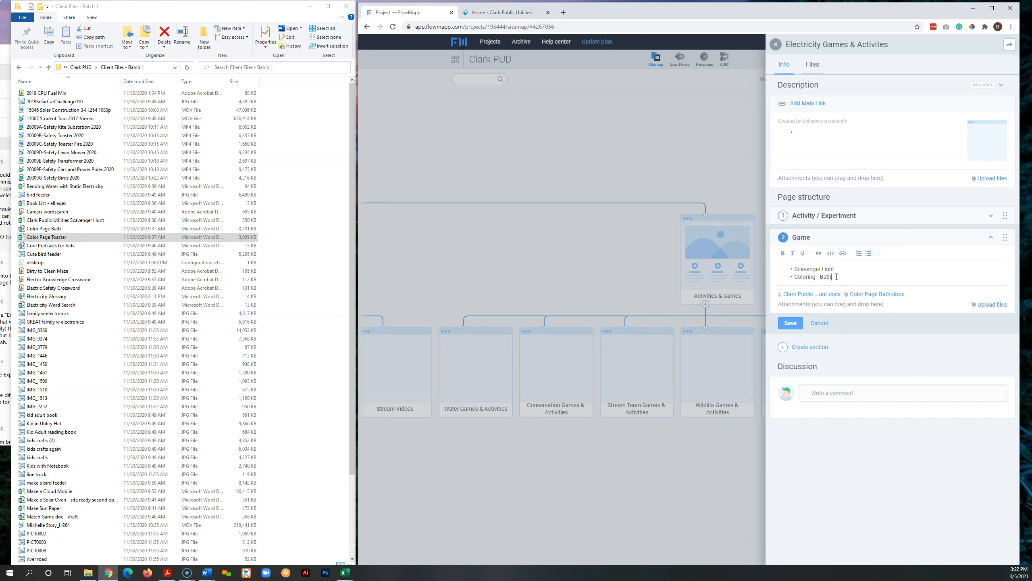
key("Return")
type("Coloring - Toaster")
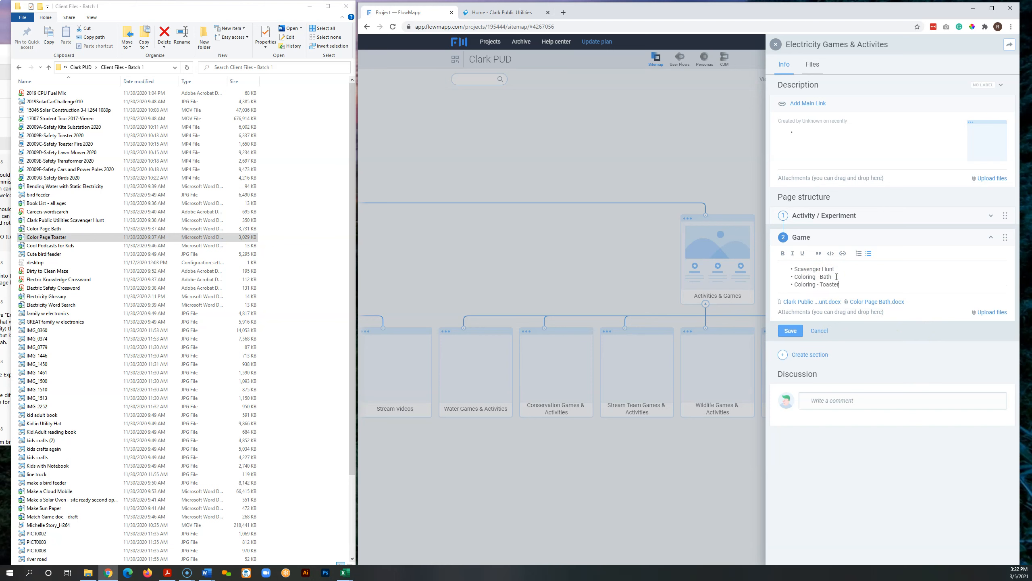
left_click(994, 313)
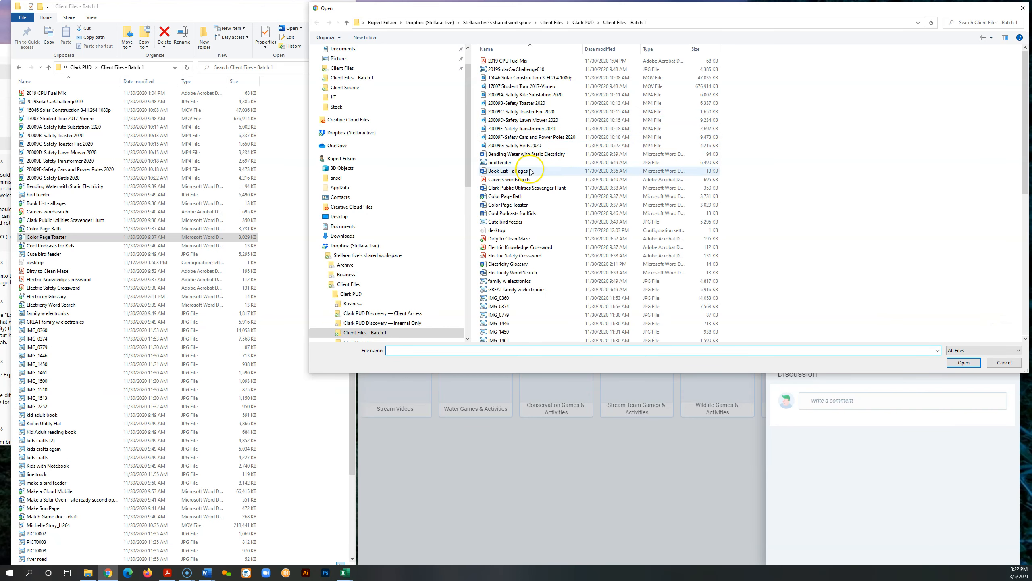
double_click(508, 205)
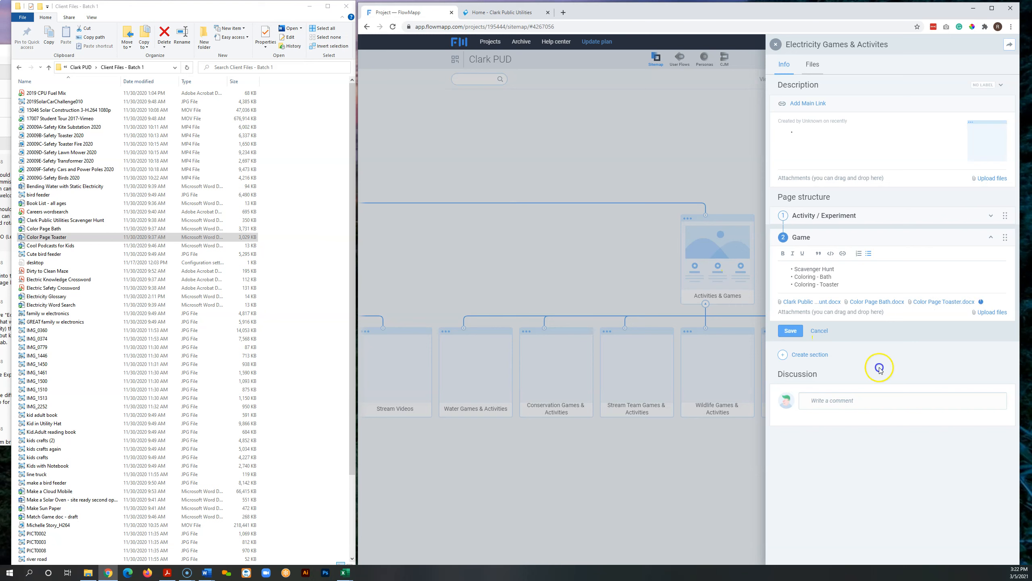
Step: Check the Cool Podcasts for Kids, Cute bird feeder and Dirty to Clean Maze files in the Client Files - Batch 1 folder
double_click(57, 246)
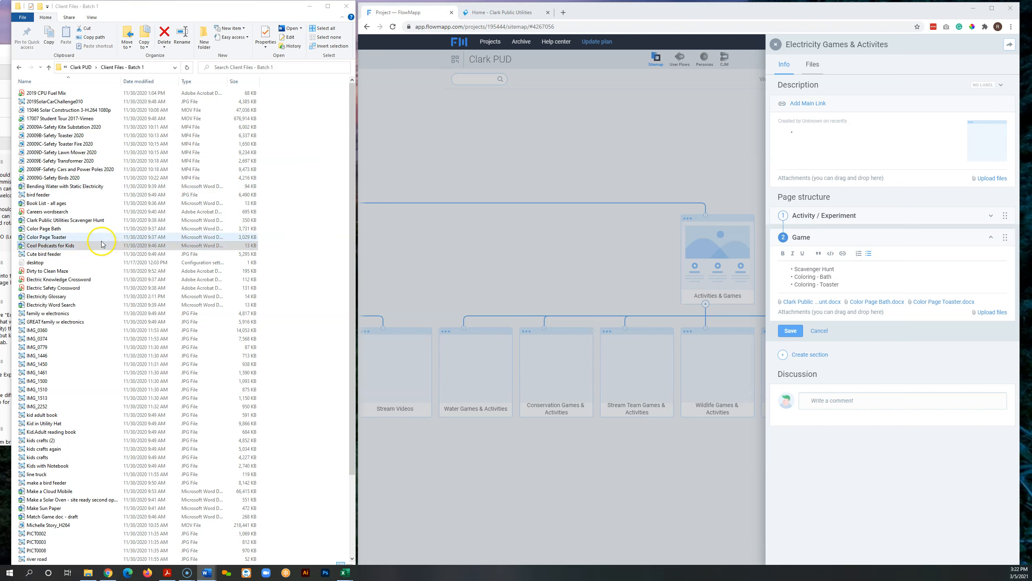
double_click(21, 248)
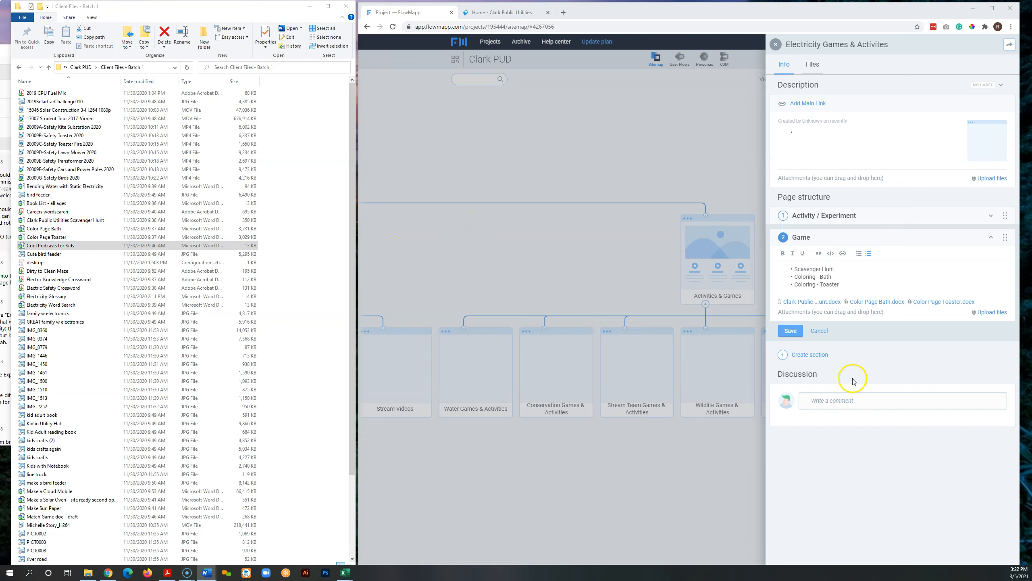
left_click(46, 254)
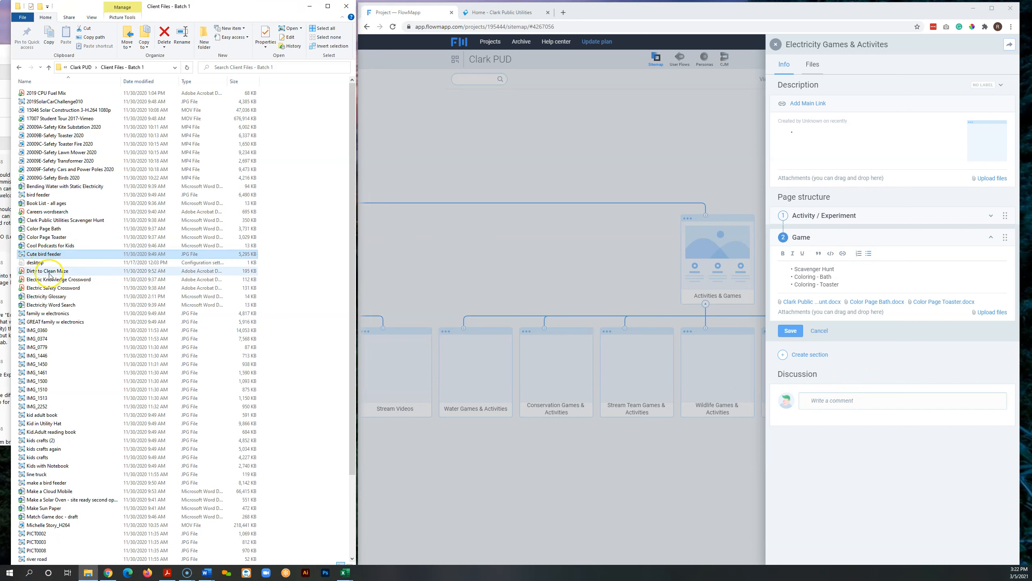
left_click(60, 272)
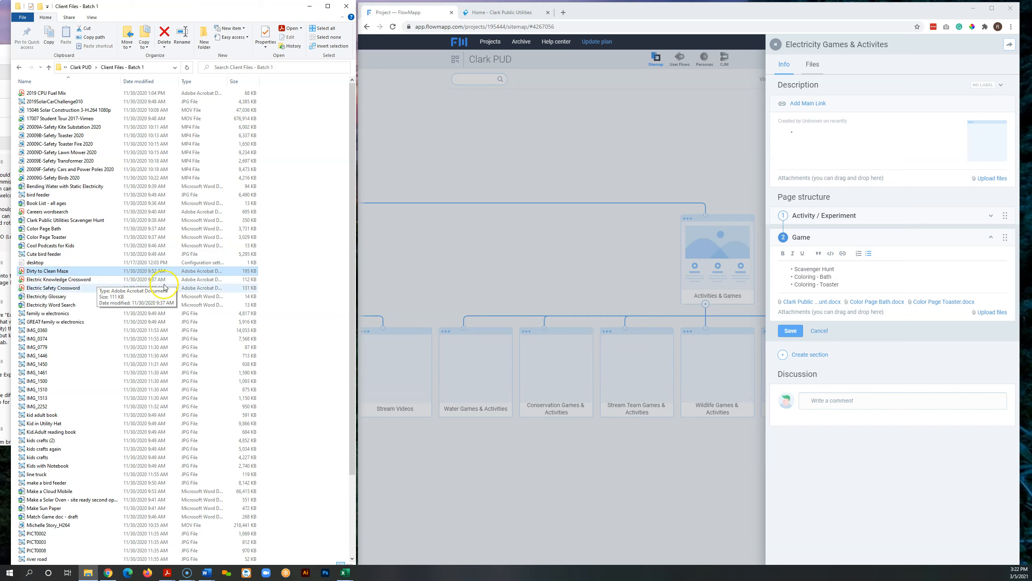
left_click_drag(0, 50, 0, 7)
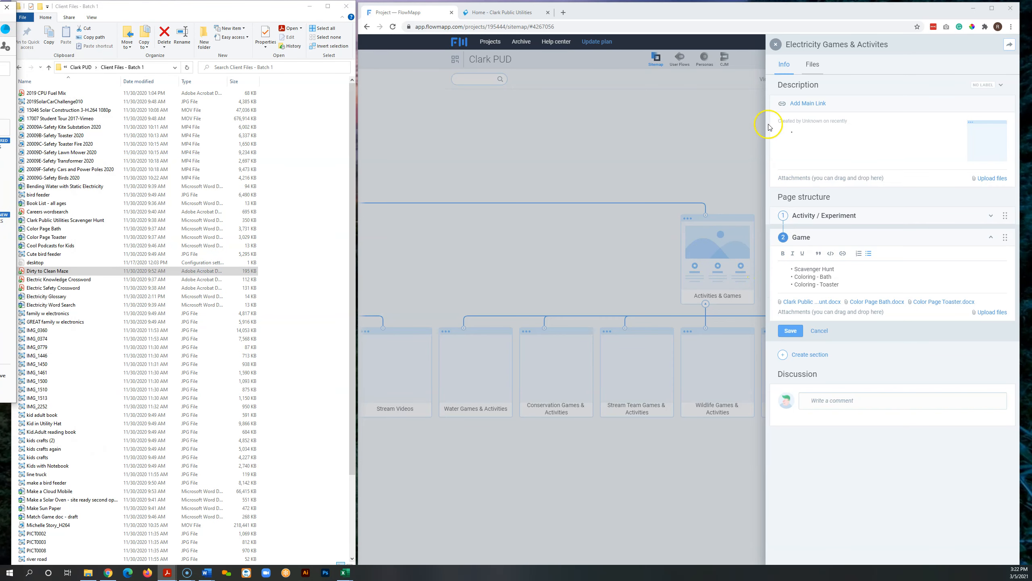
Step: Close the Electricity page details and create "Games" and "Activites & Experiments" sections on the Water Games & Activities page
left_click(776, 44)
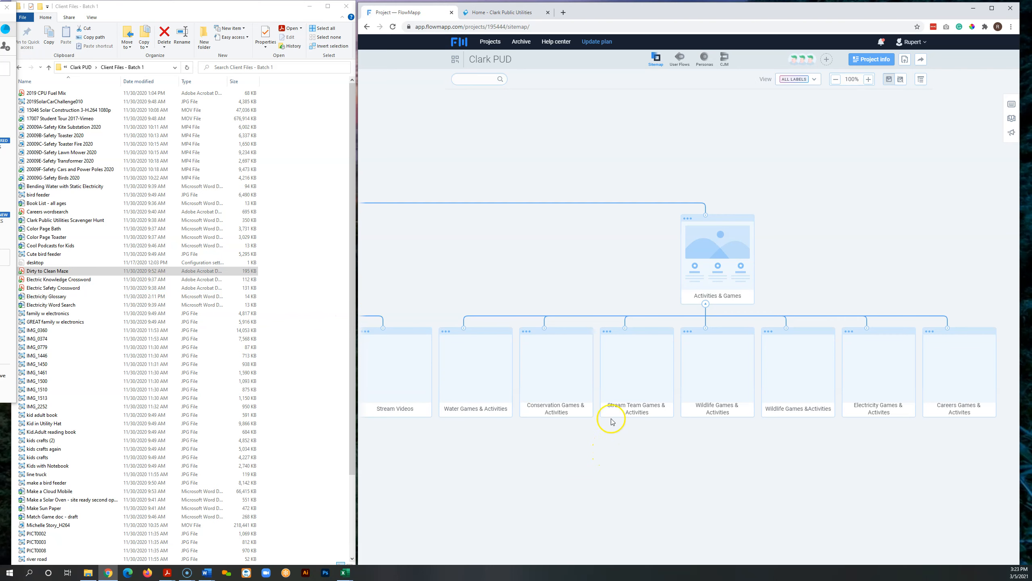
left_click(478, 366)
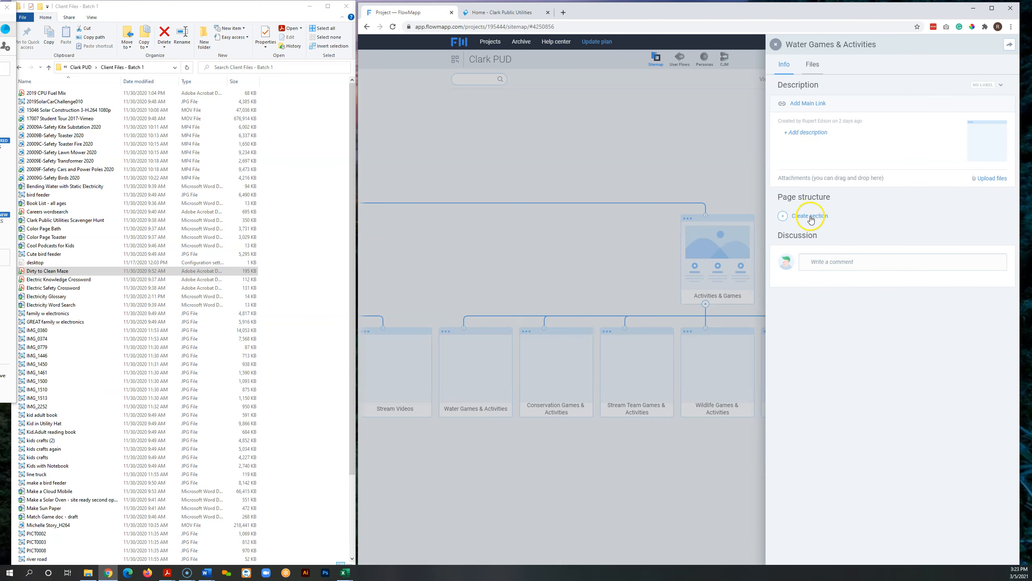
left_click(810, 217)
type("Games")
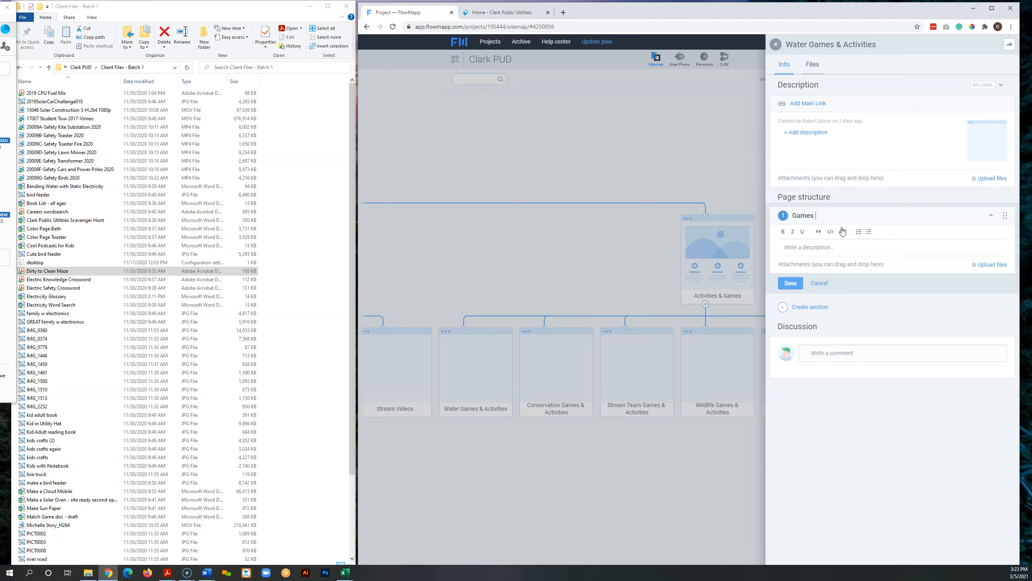
left_click(791, 283)
left_click(803, 271)
type("Activites & Experiments")
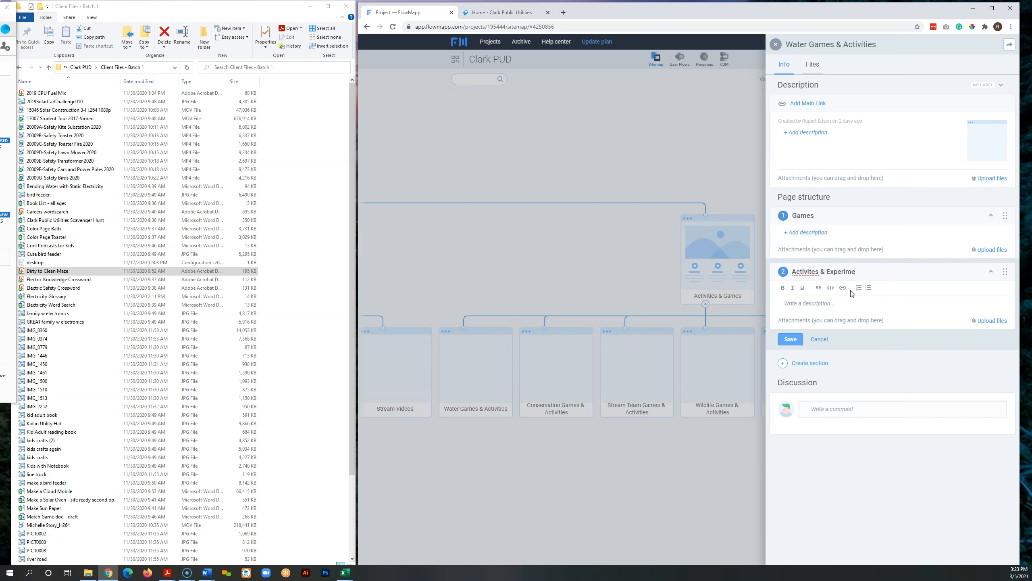
Step: Describe the Water page's Games section as "Water - Dirty to clean maze", attach the Dirty to Clean Maze PDF and close the details
left_click(805, 232)
left_click(810, 236)
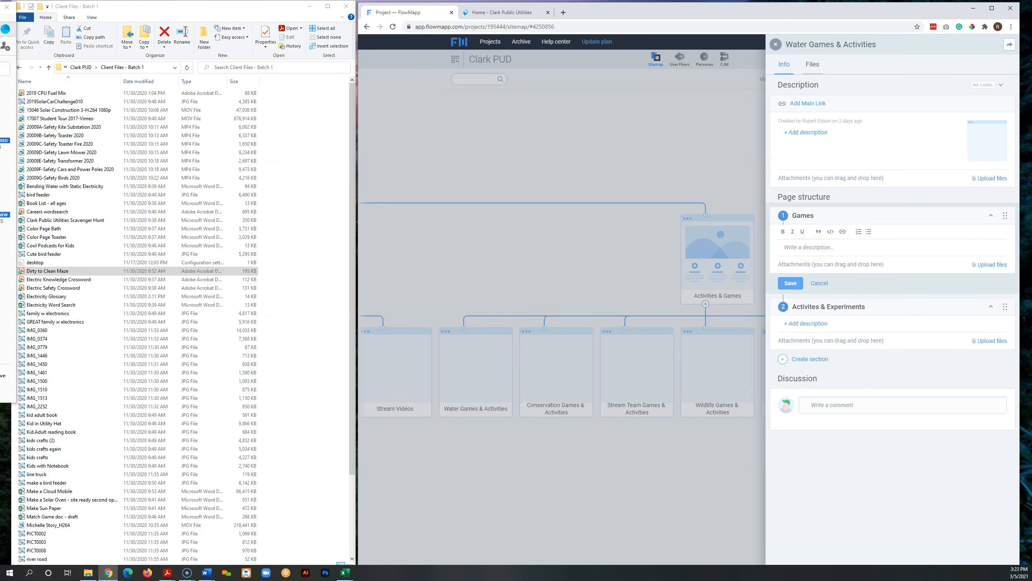
left_click(801, 249)
type("Water - Dirty to clean maze")
left_click(992, 265)
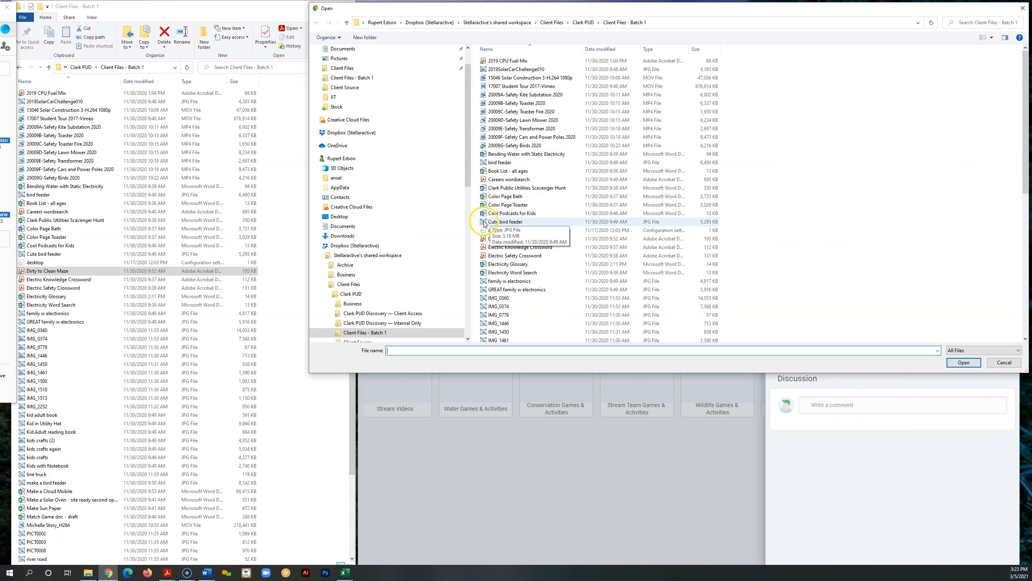
double_click(509, 239)
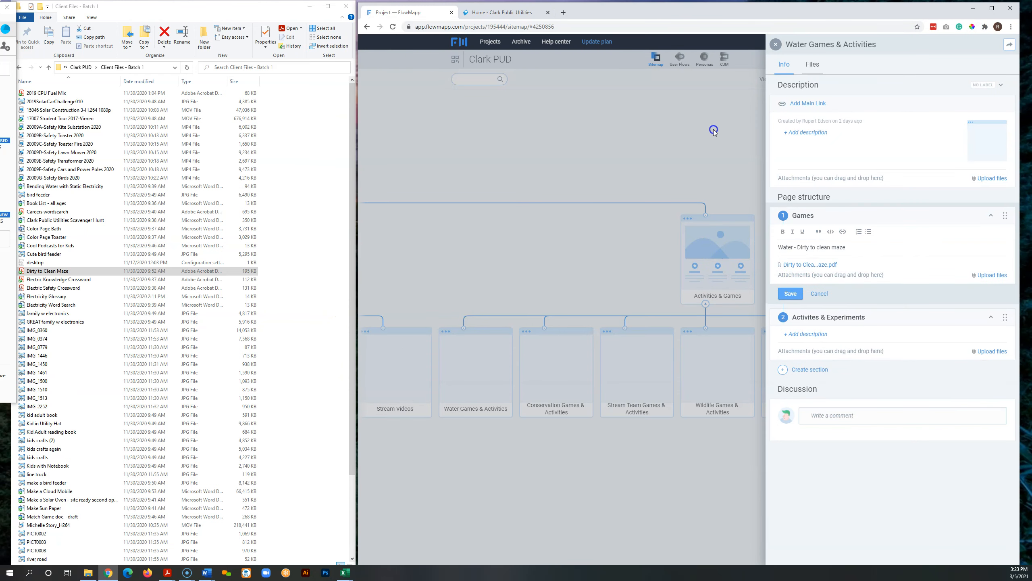
left_click(615, 131)
Step: Check the Electric Knowledge Crossword, and list it as "Electricity crossword" with the PDF attached in the Electricity page's Activity / Experiment section
double_click(69, 280)
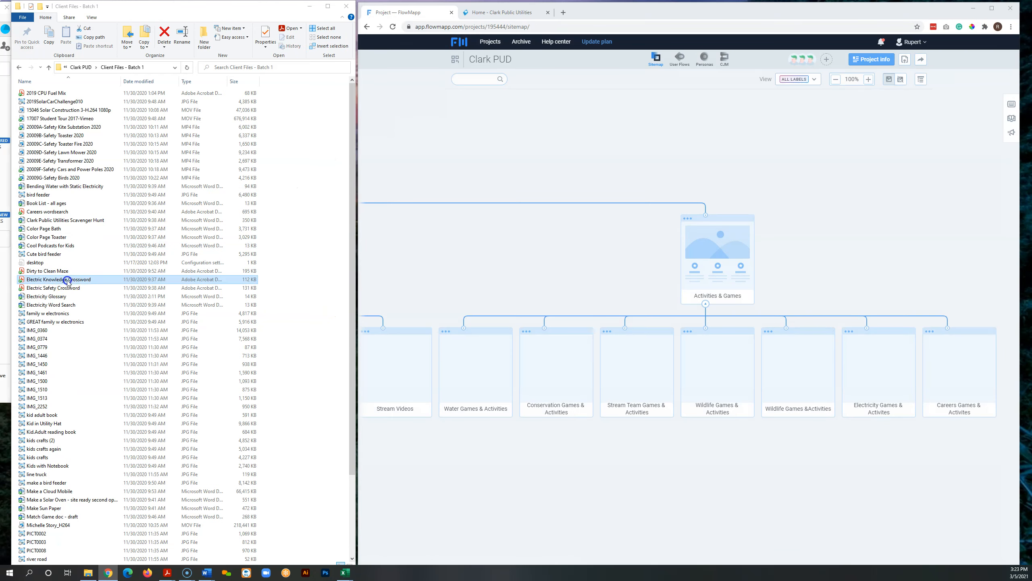
left_click(606, 284)
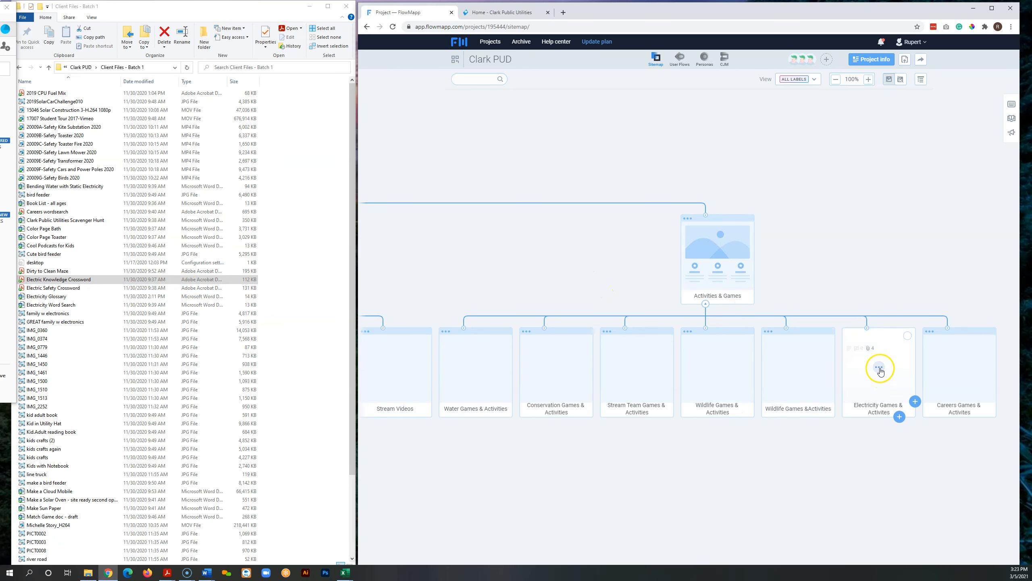
left_click(879, 375)
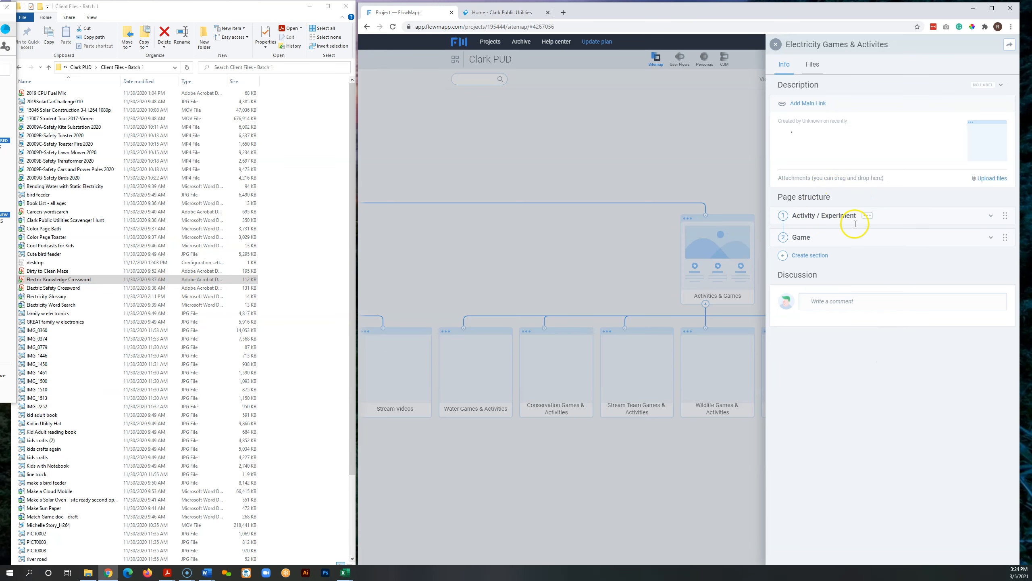
left_click(990, 215)
left_click(809, 243)
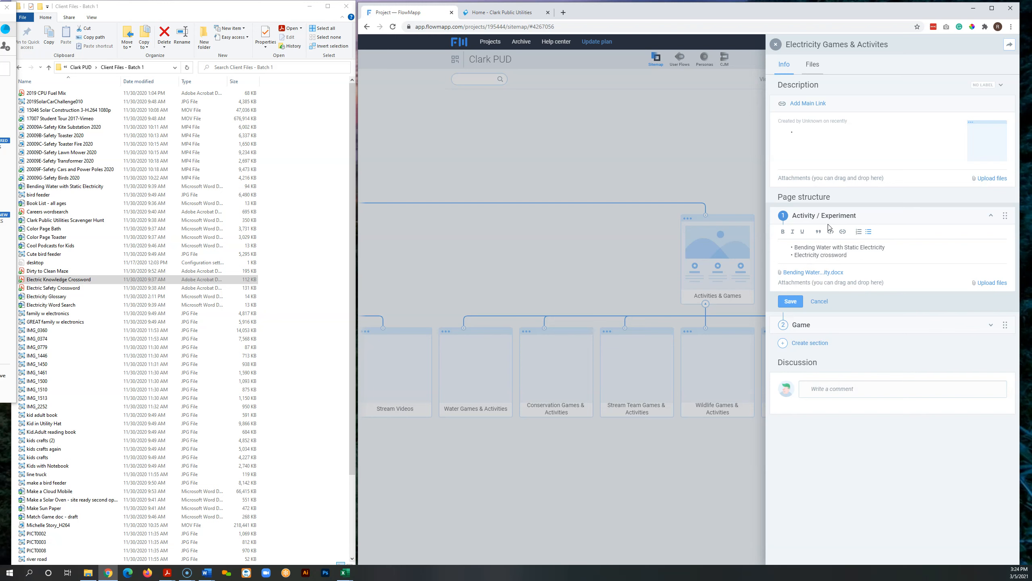
left_click(991, 283)
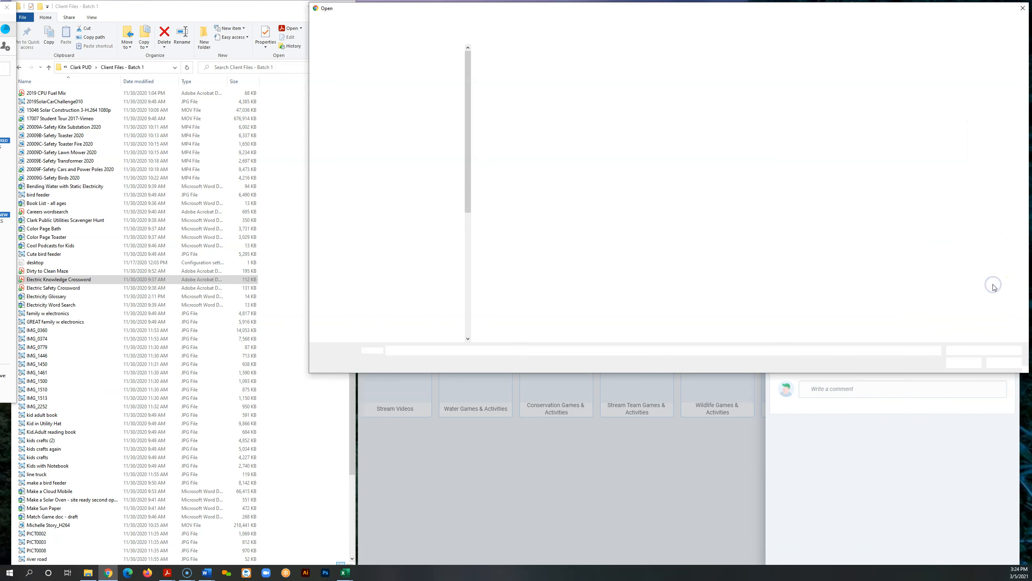
double_click(519, 246)
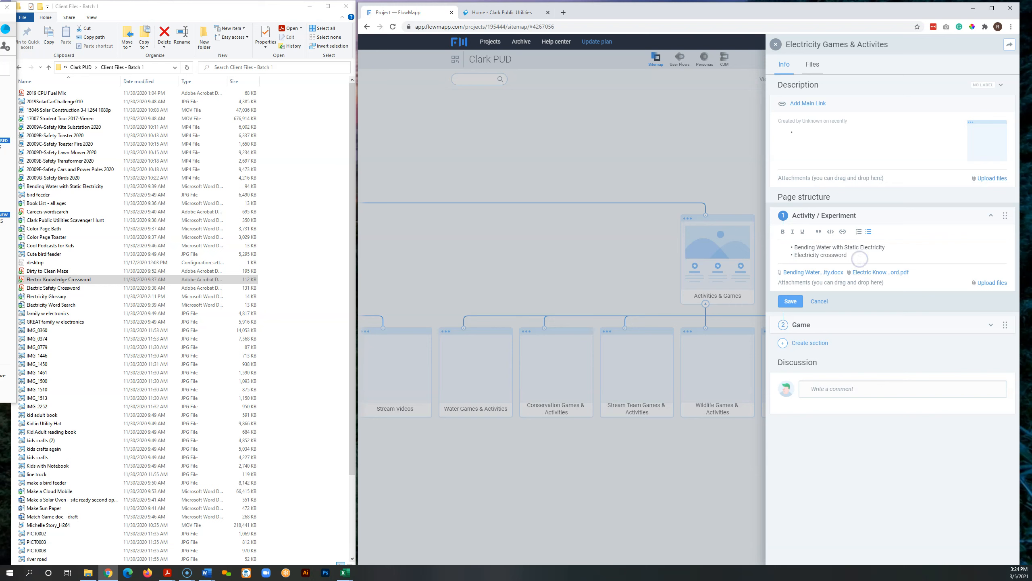
Step: Add an "Electric Safety Crossword" bullet to the Activity / Experiment section and attach the matching PDF
key("Return")
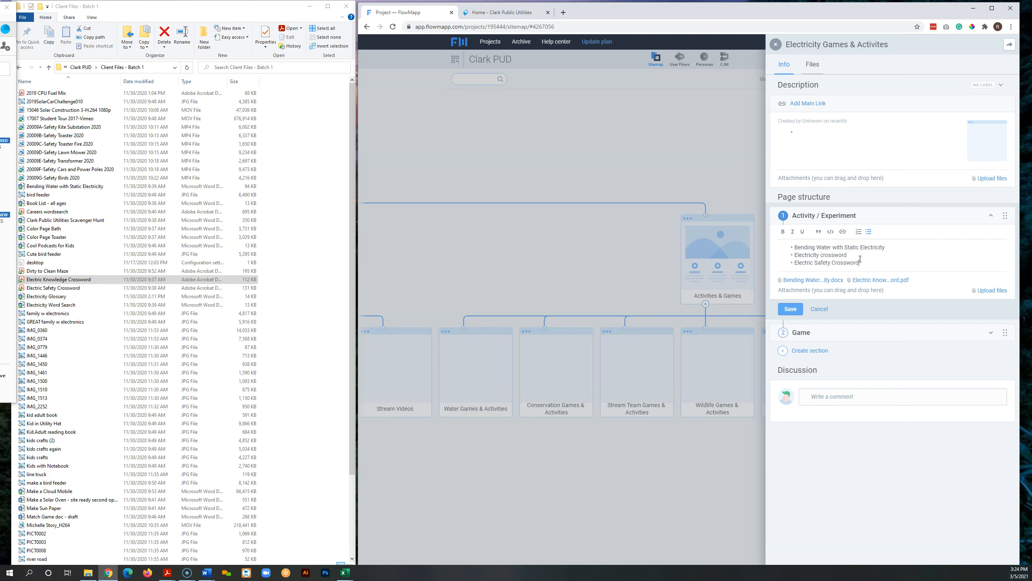
left_click(989, 291)
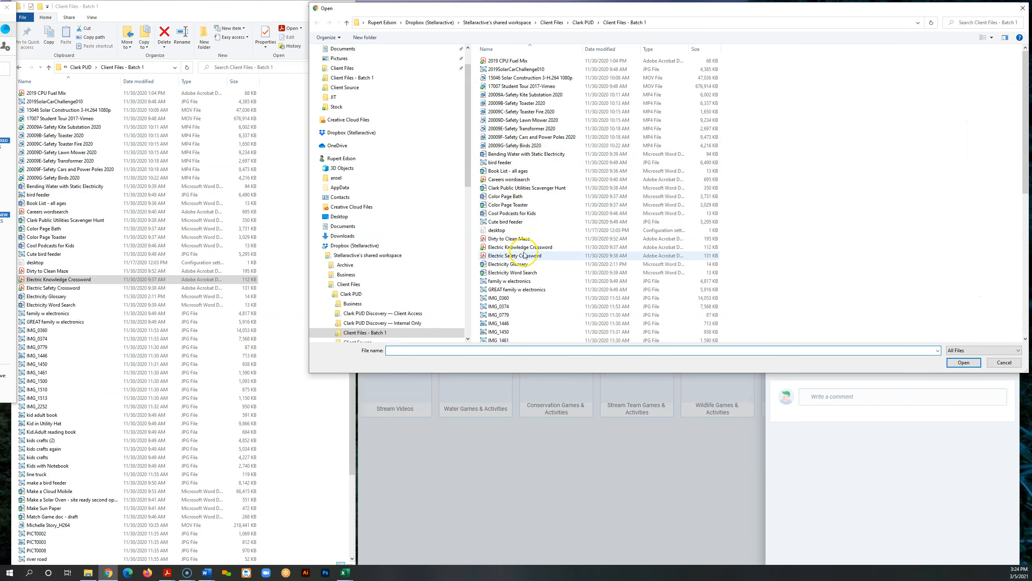
double_click(650, 269)
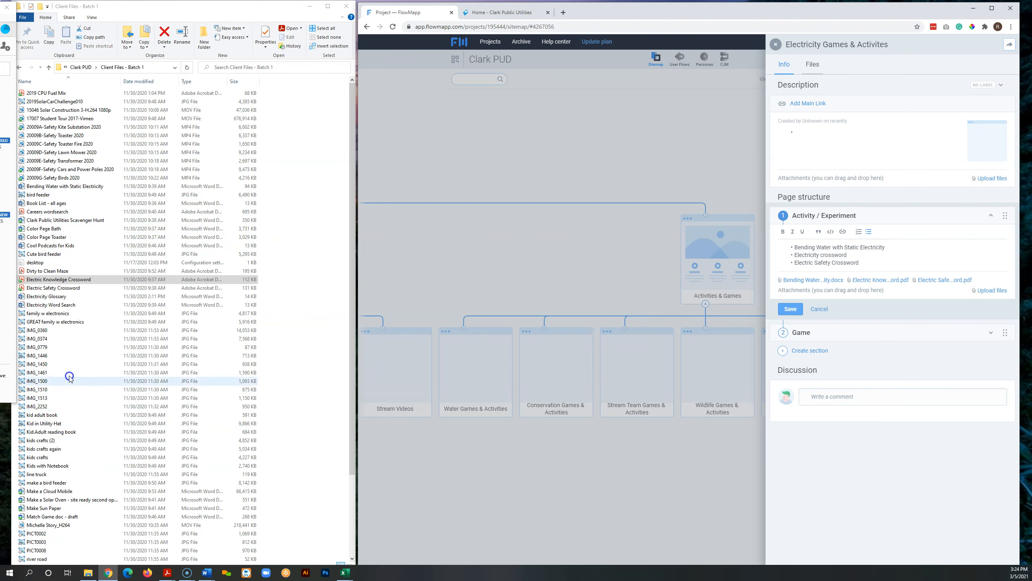
scroll(77, 399, "down", 3)
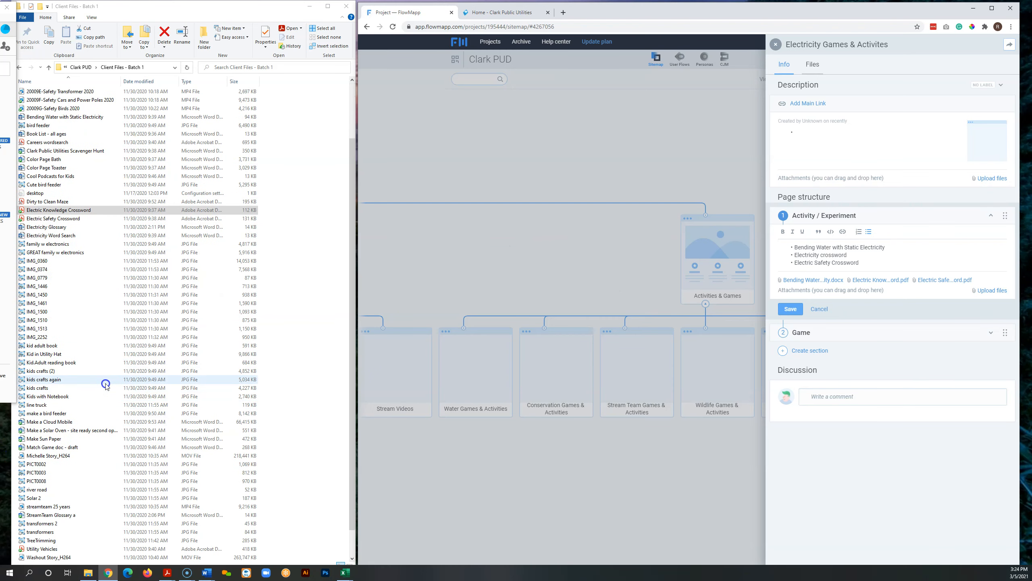
scroll(105, 386, "down", 1)
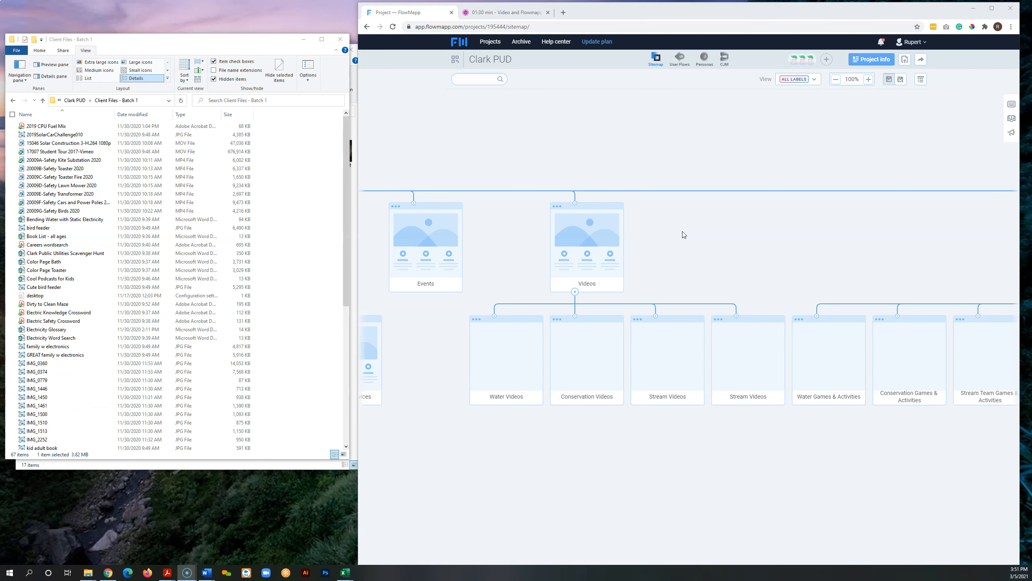
left_click(681, 232)
left_click(667, 226)
Step: Add a bulleted description to the Videos page listing Solar Construction, Student Tour, Kite Safety, Toaster Fire, Toaster Safety and Lawn Mower
left_click(67, 212)
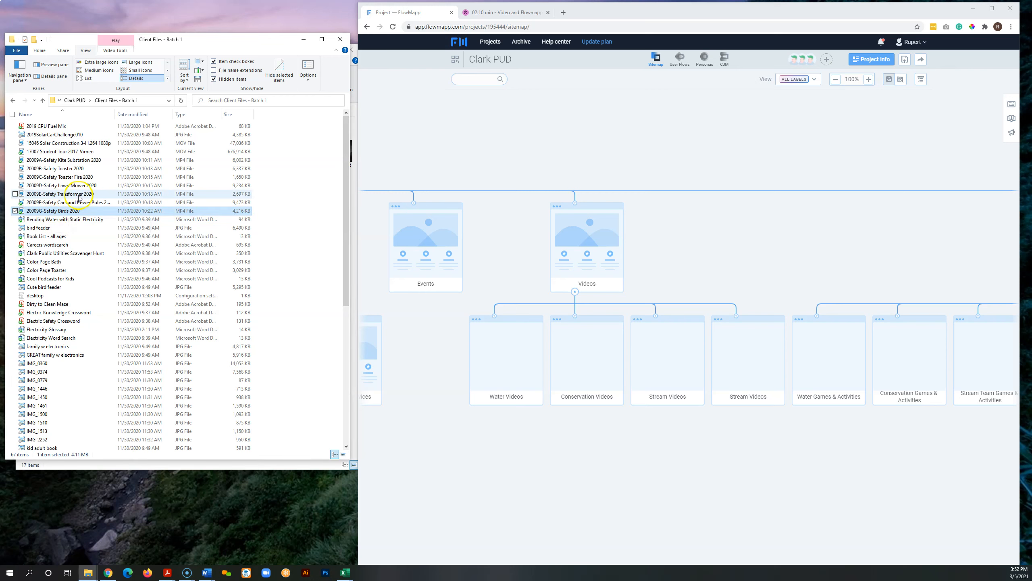
mouse_move(601, 248)
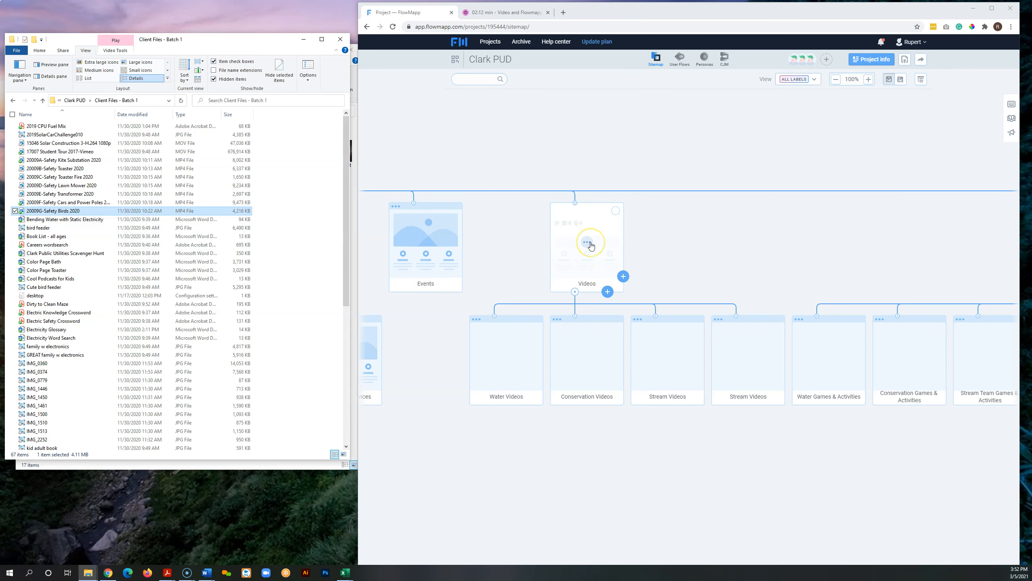
left_click(590, 246)
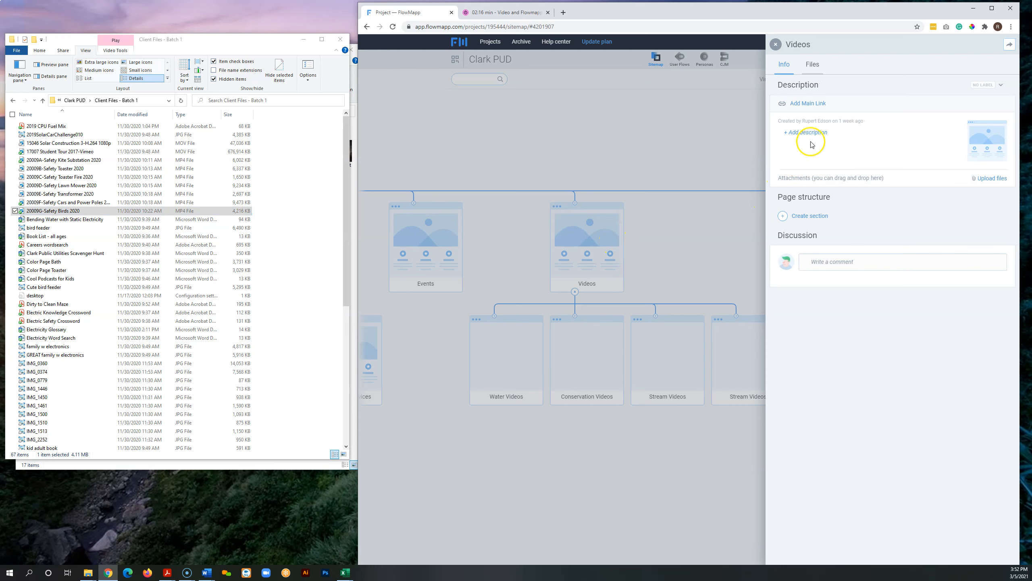
left_click(810, 133)
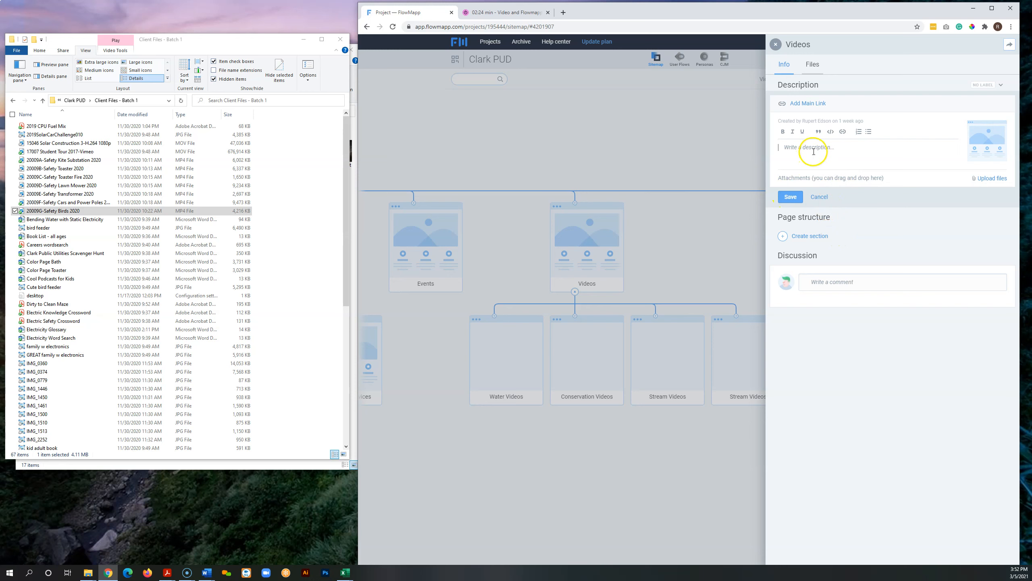
left_click(868, 131)
key("Return")
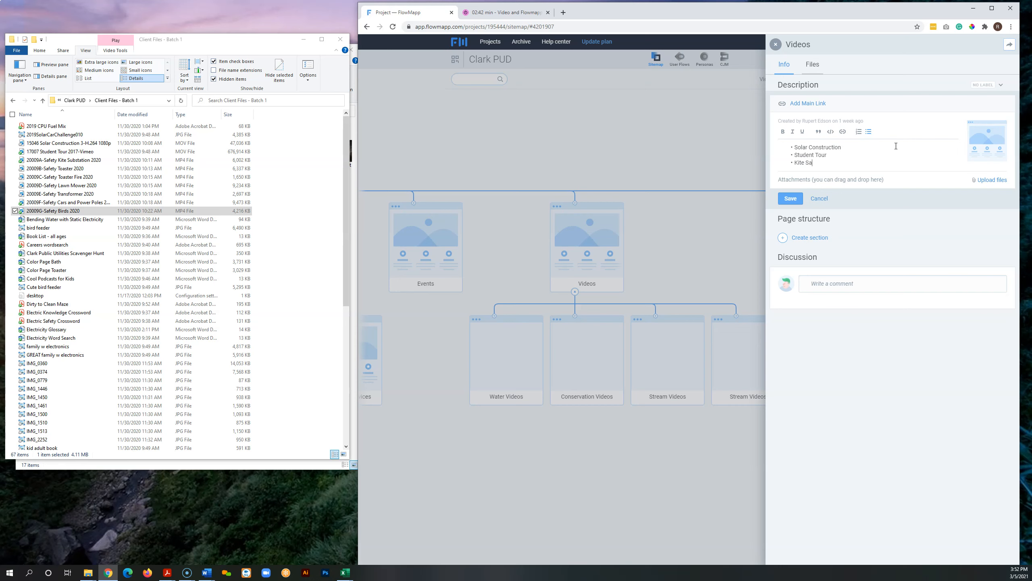
key("Return")
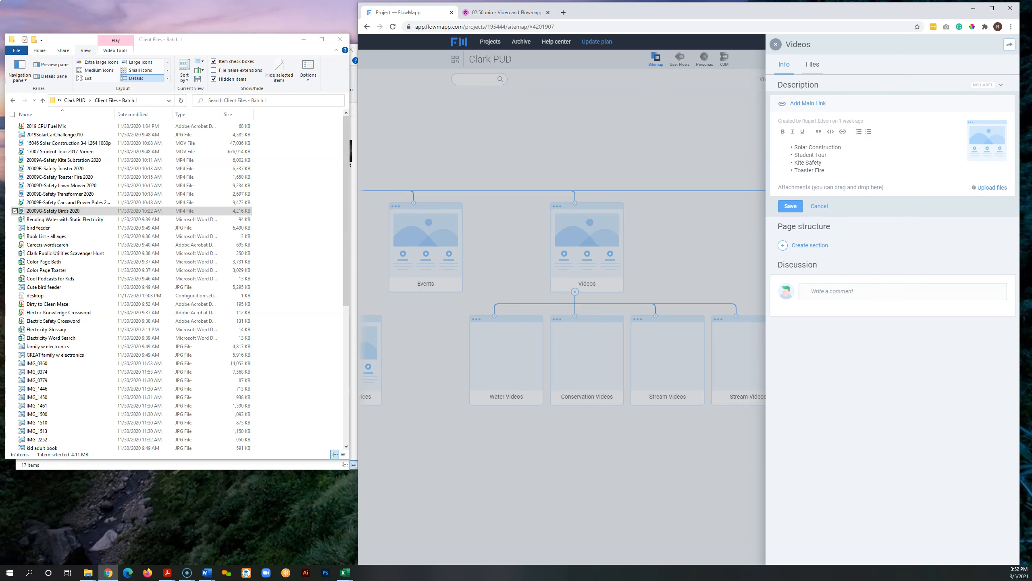
key("Return")
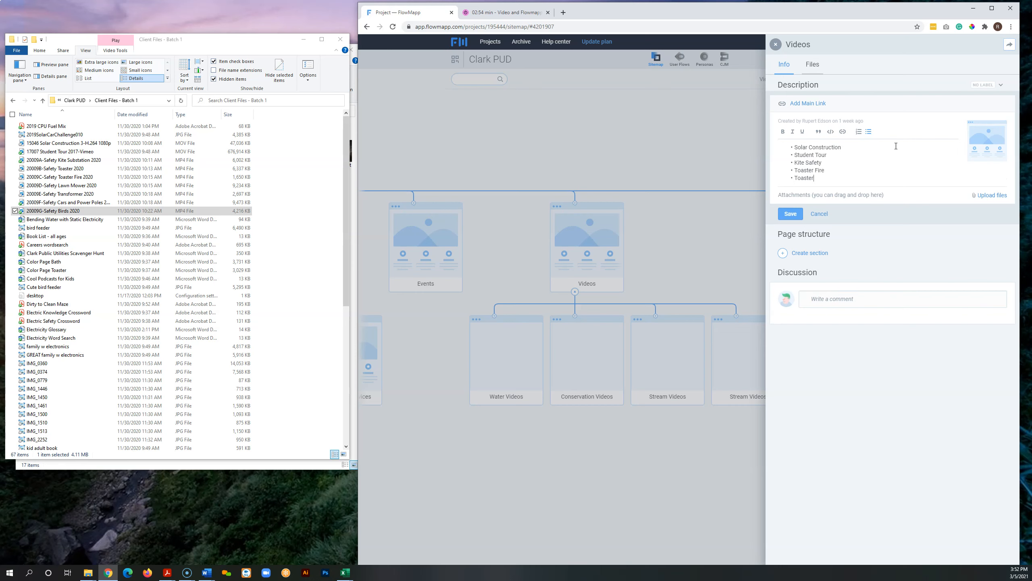
type("Toaster Safety")
key("Return")
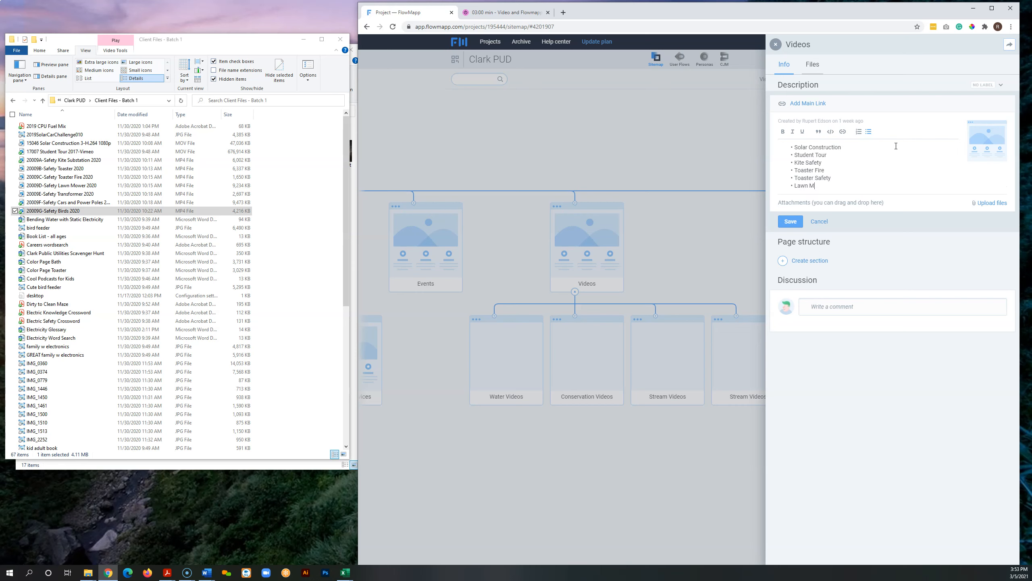
key("Return")
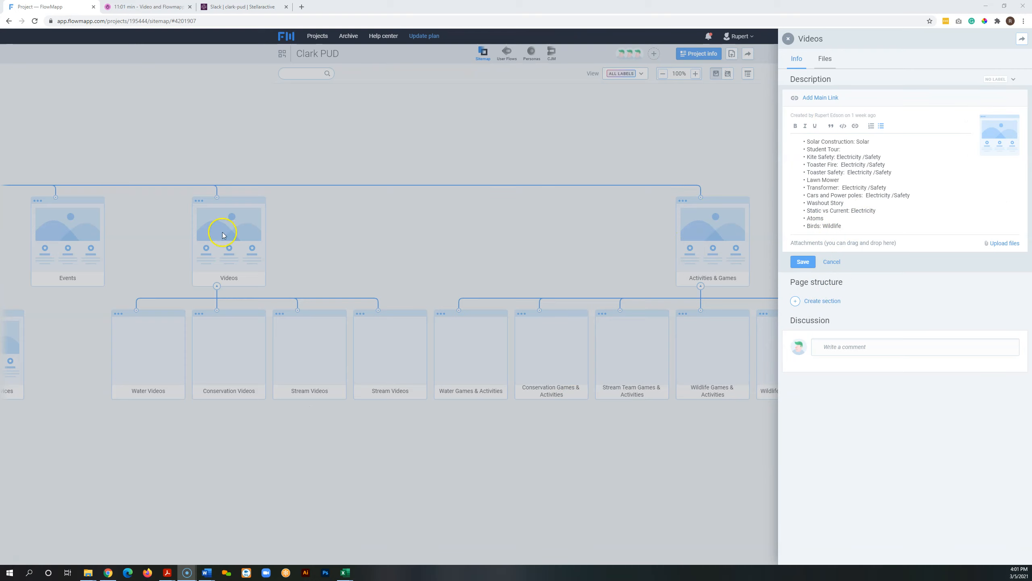
Step: Copy the complete bulleted video list, from Solar Construction to Birds, from the Videos page's description and close the page details
left_click(788, 39)
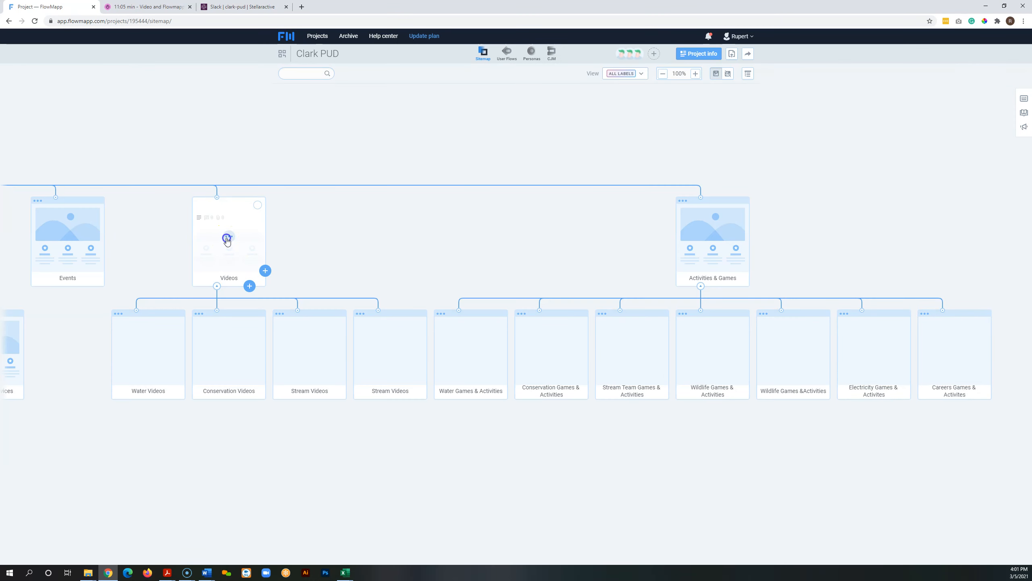
left_click(227, 239)
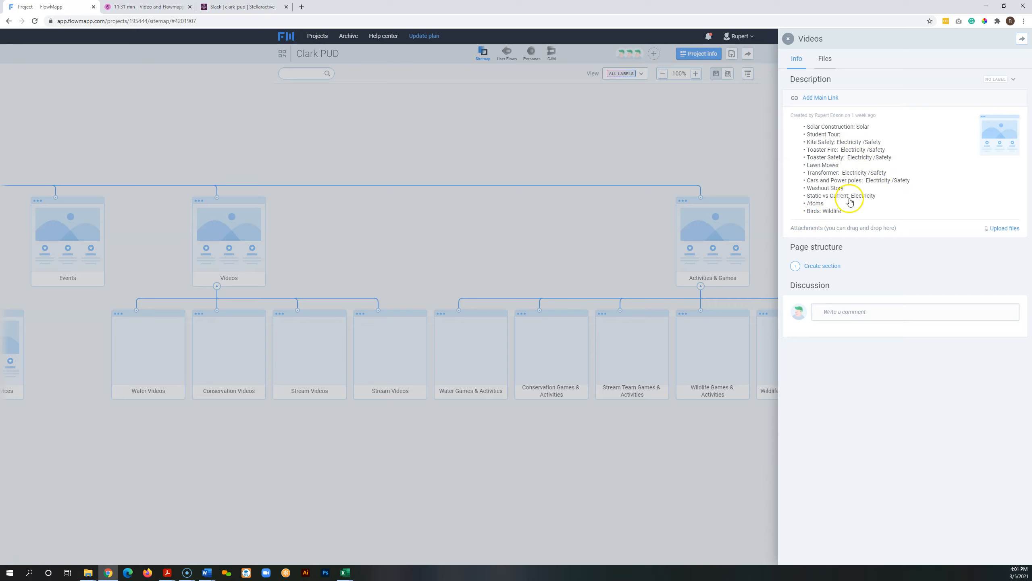
left_click(853, 210)
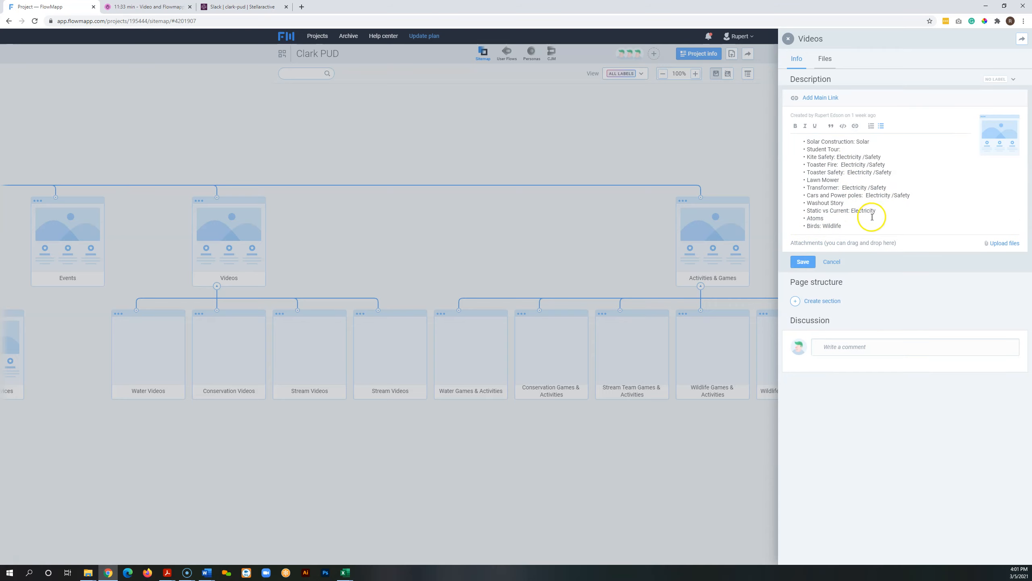
left_click_drag(865, 221, 797, 142)
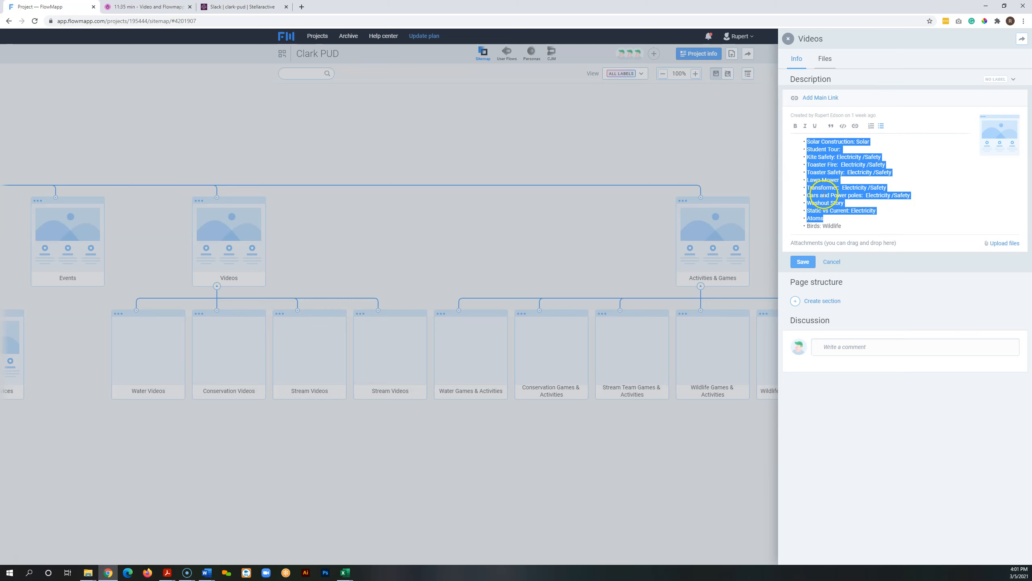
left_click_drag(847, 226, 796, 141)
left_click(590, 150)
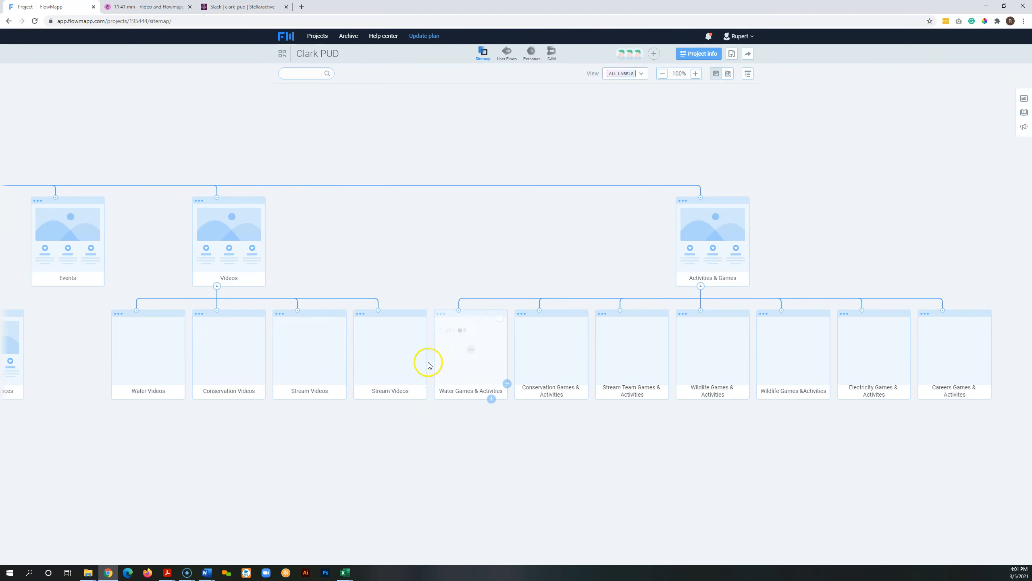
Step: Try to reposition the last Stream Videos page, and place it back at the end of the Videos subpages
mouse_move(425, 366)
left_mouse_down()
mouse_move(417, 279)
mouse_move(414, 378)
mouse_move(411, 369)
left_mouse_up()
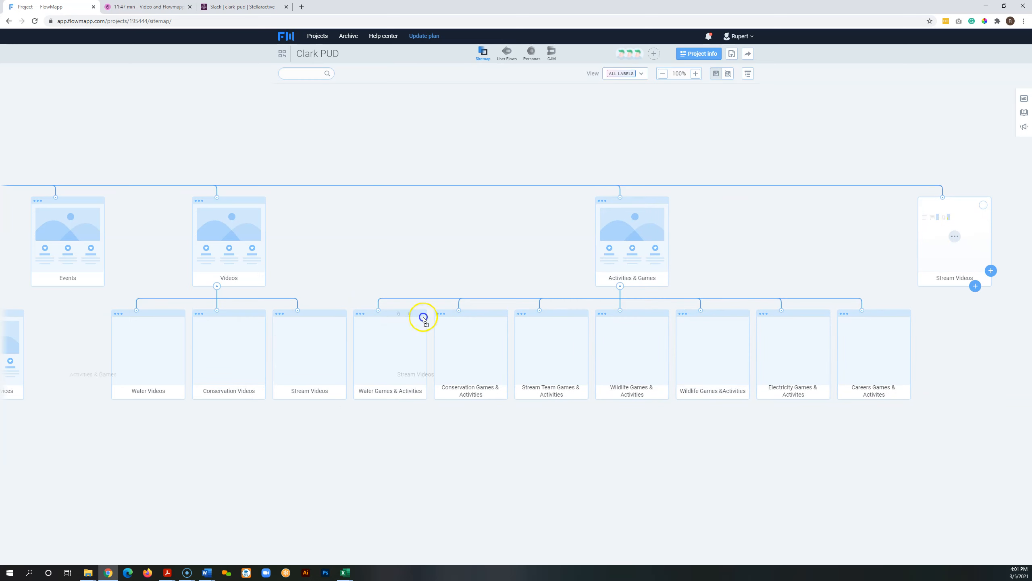
left_click_drag(975, 238, 263, 356)
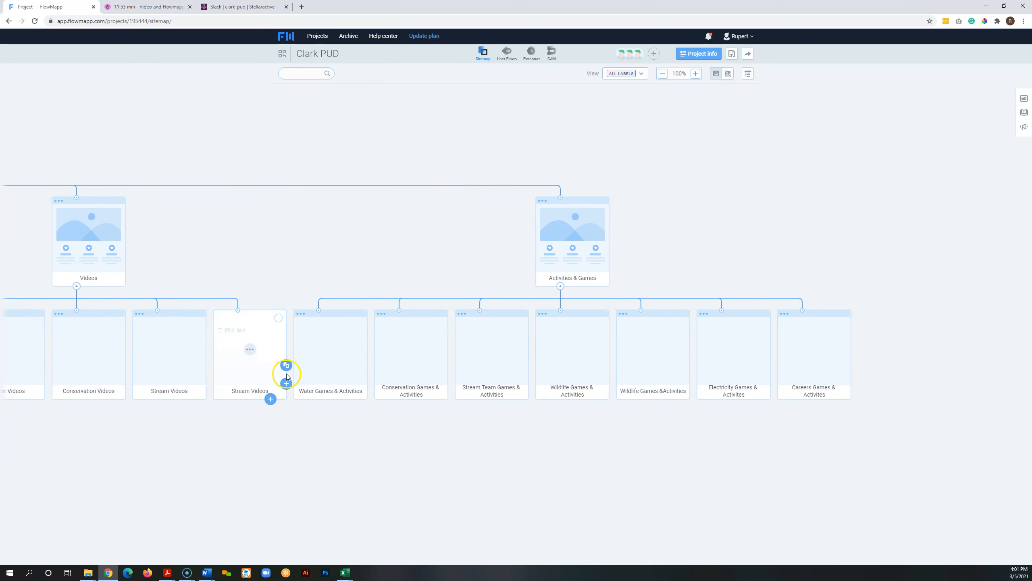
Step: Add a page named "Electricity" under Videos, directly after the last Stream Videos page
left_click(286, 383)
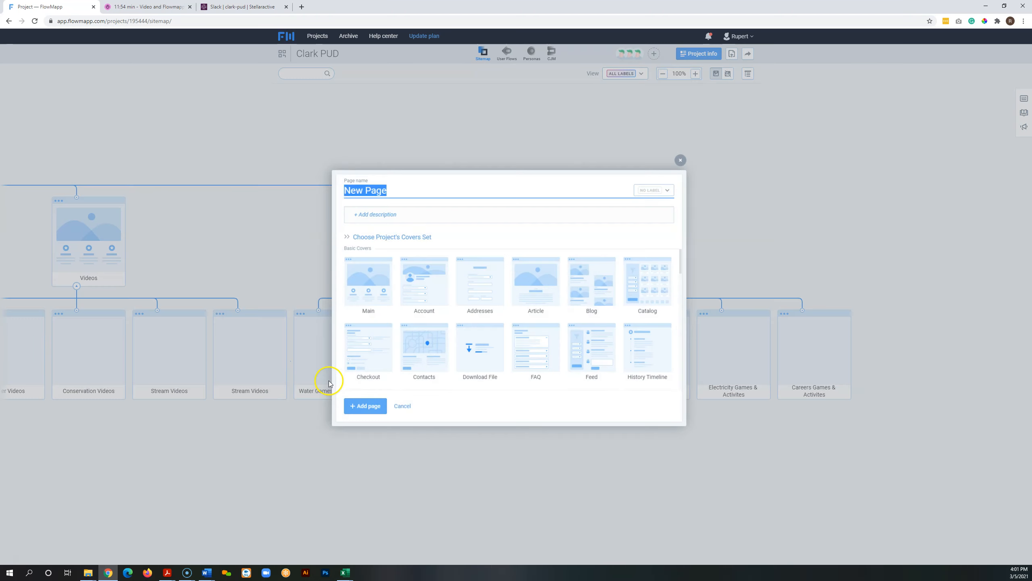
left_click(454, 204)
left_click(444, 176)
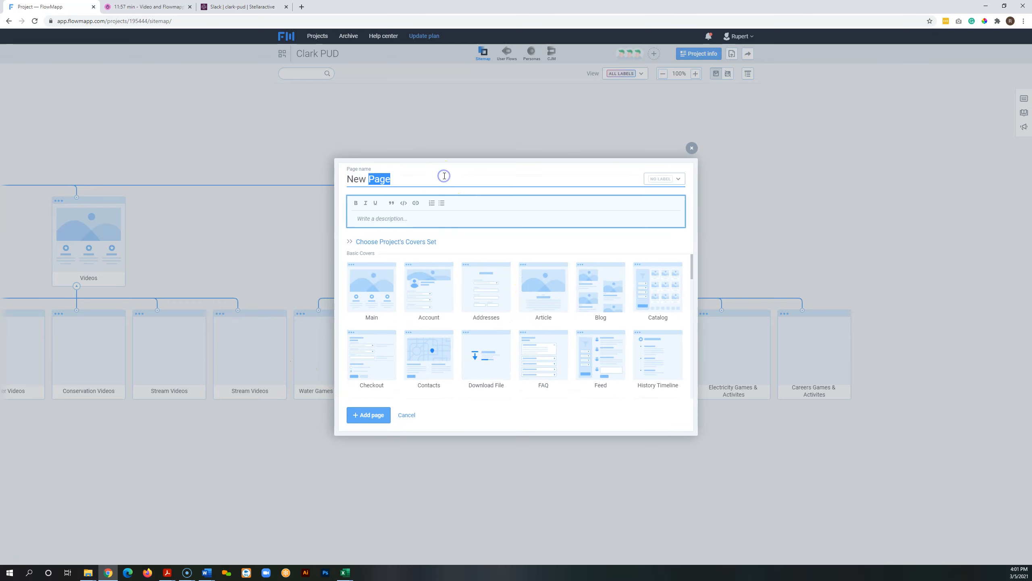
type("Electricity")
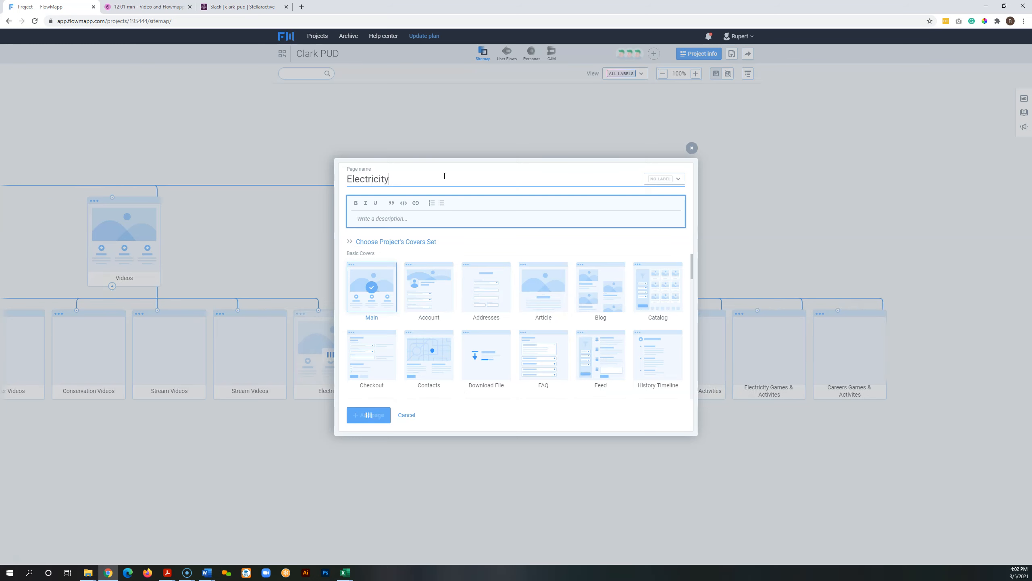
key("Return")
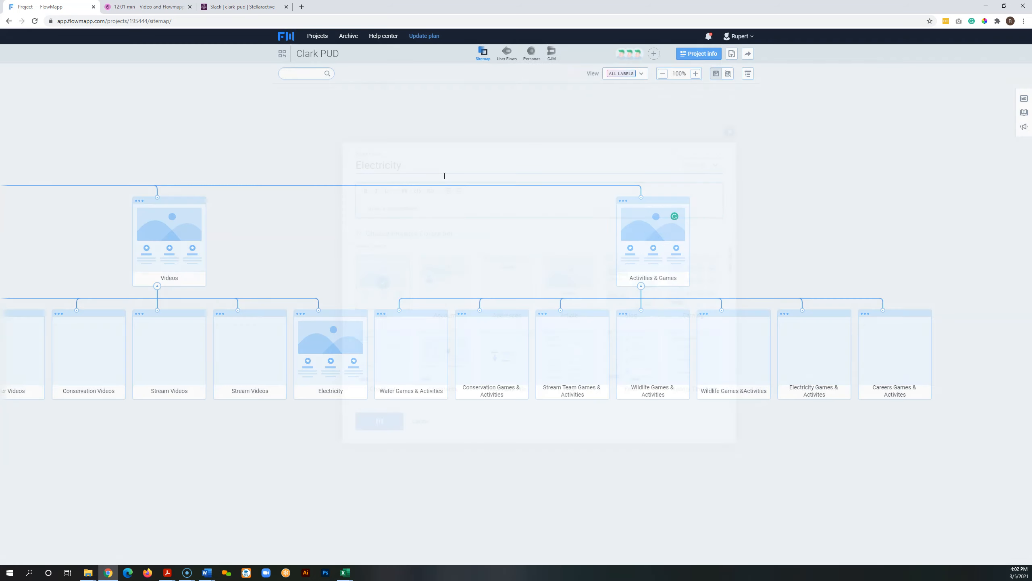
Step: Paste the copied video list, Solar Construction through Birds, into the new Electricity page's description
left_click(332, 351)
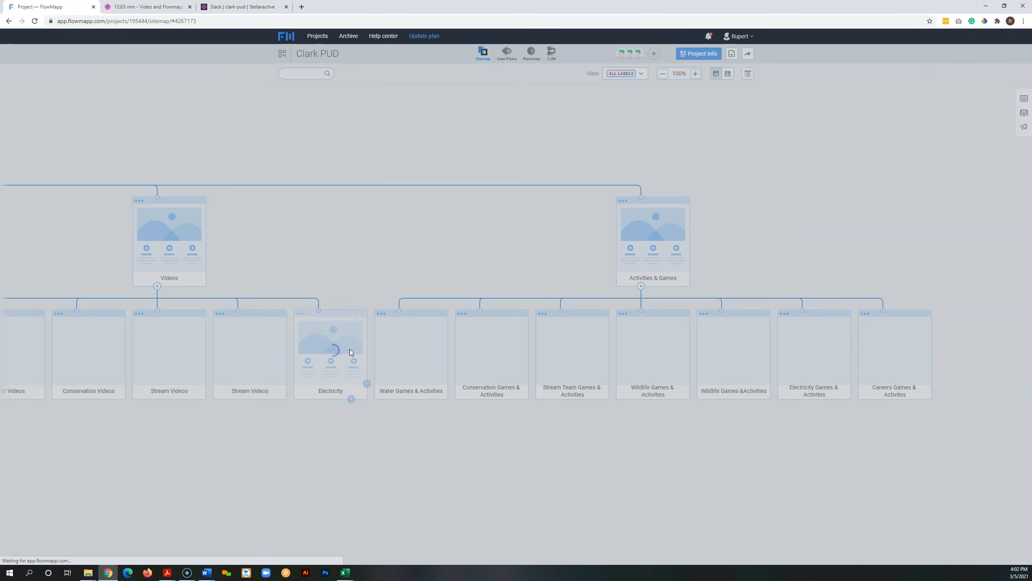
left_click(835, 129)
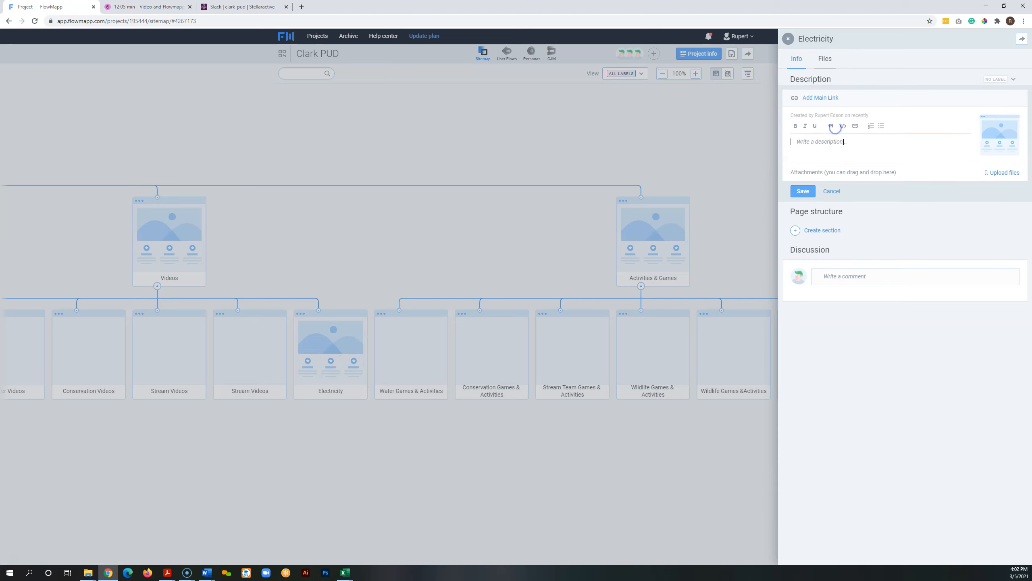
left_click(843, 144)
type("Solar Construction: Solar Student Tour: Kite Safety: Electricity /Safety Toaster Fire:  Electricity /Safety Toaster Safety:  Electricity /Safety Lawn Mower Transformer:  Electricity /Safety Cars and Power poles:  Electricity /Safety Washout Story Static vs Current: Electricity Atoms Birds: Wildlife")
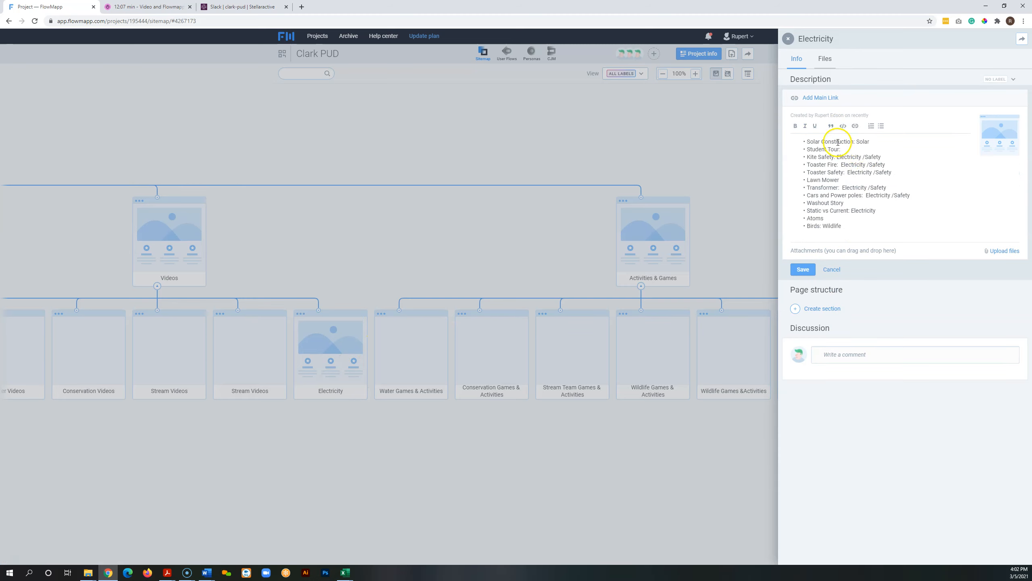